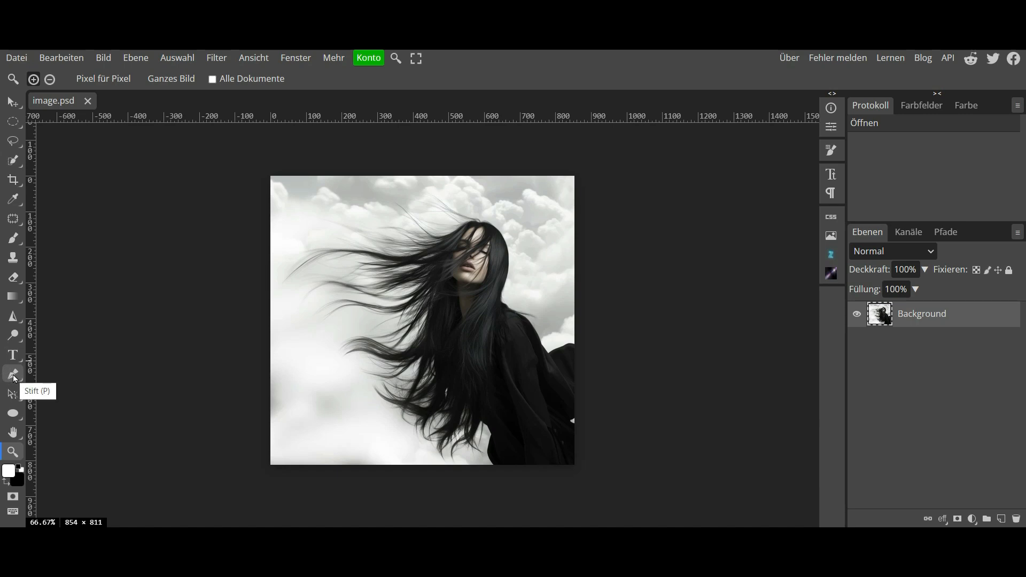
- Start a Pen tool path at the image's lower edge and trace the coat's contour up to the hair tips
click(13, 374)
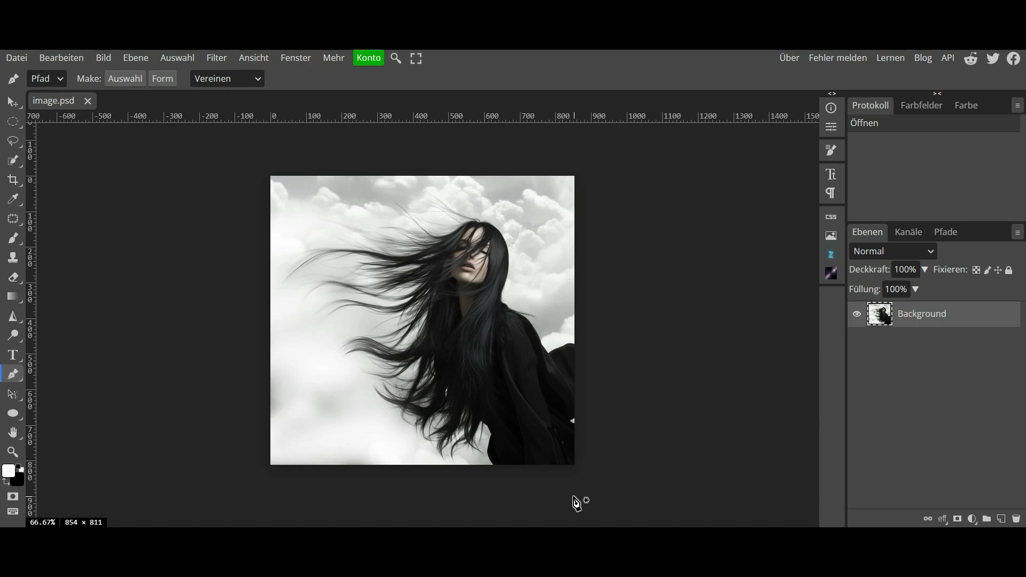
scroll(557, 500, up, 5)
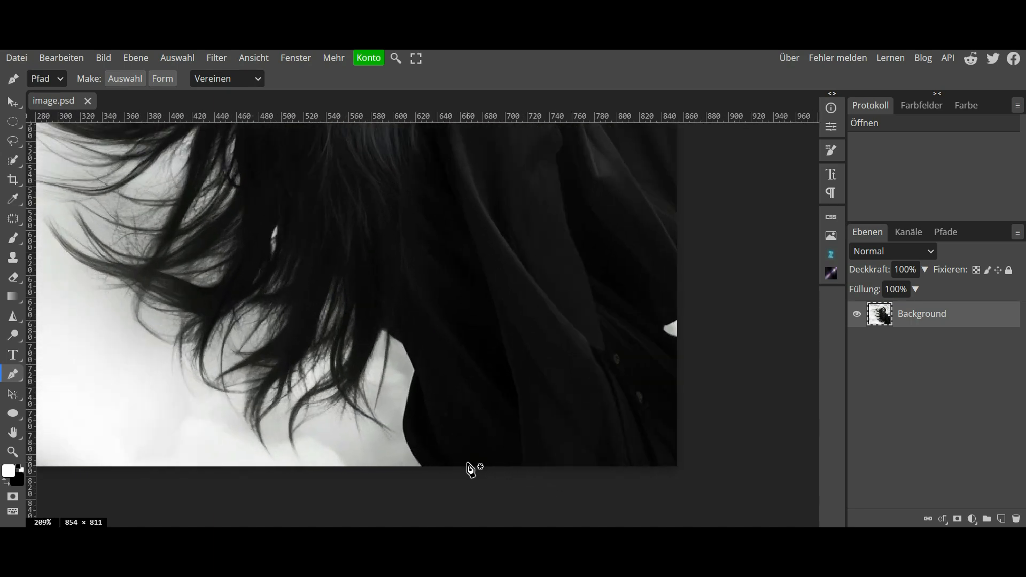
scroll(471, 469, up, 2)
drag(461, 456, 476, 402)
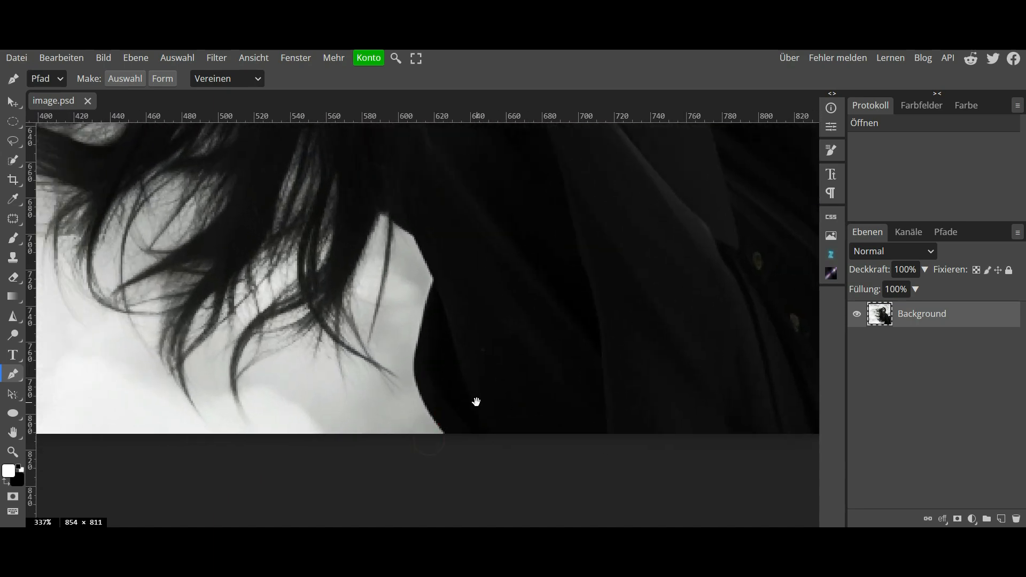
scroll(445, 433, up, 3)
click(446, 433)
click(427, 412)
click(415, 390)
click(408, 368)
click(405, 344)
click(410, 315)
click(418, 280)
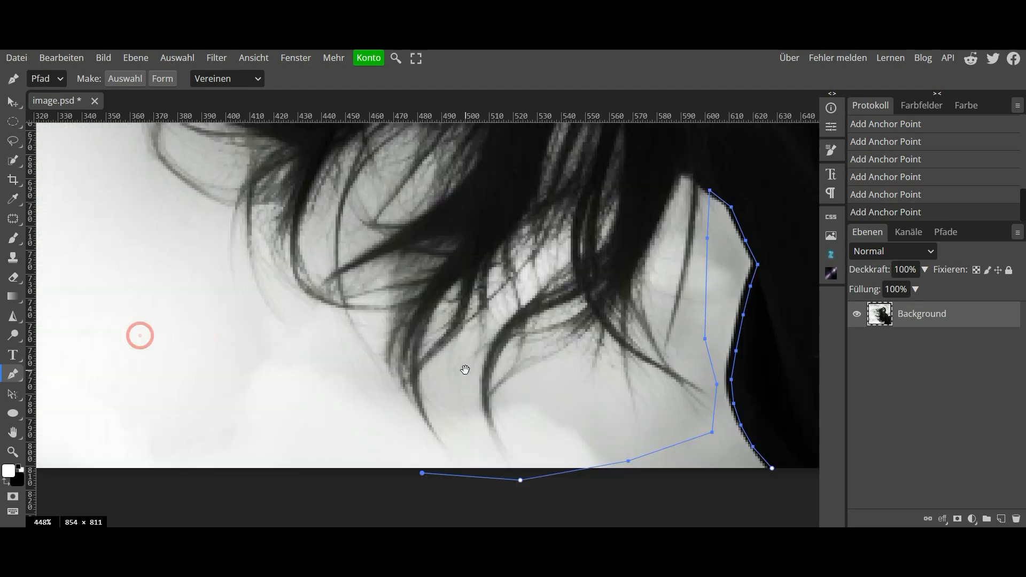
- Continue the path loosely outside the windblown hair, from its lower tips around to the upper strands
click(280, 396)
click(227, 408)
click(353, 329)
click(110, 330)
drag(123, 209, 192, 448)
click(240, 377)
click(310, 277)
click(461, 255)
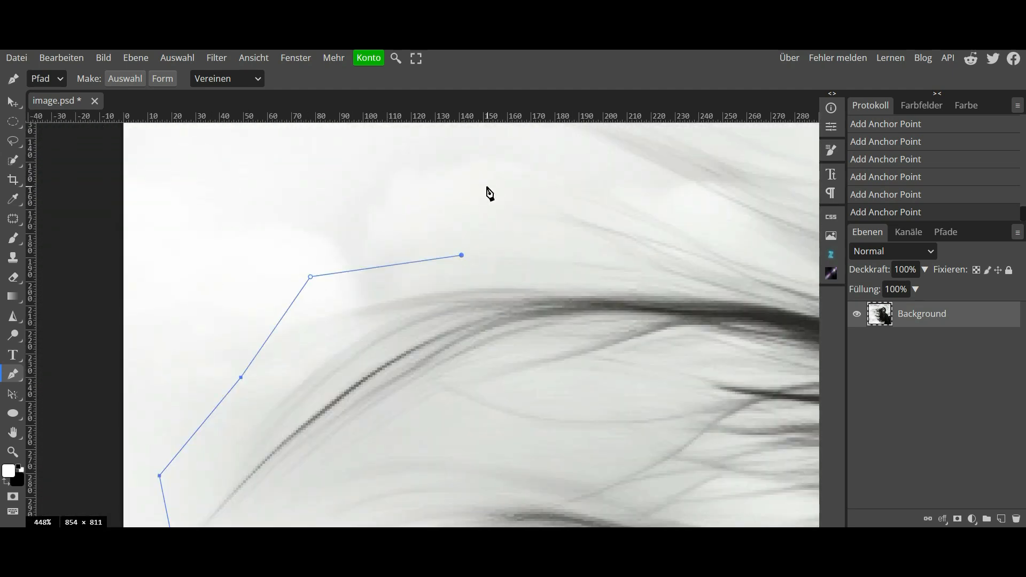
- Continue the path over the flyaway hair on top and closely along the back of the head
click(419, 262)
click(456, 179)
click(419, 300)
click(479, 334)
click(434, 296)
scroll(440, 312, up, 3)
click(346, 285)
click(375, 349)
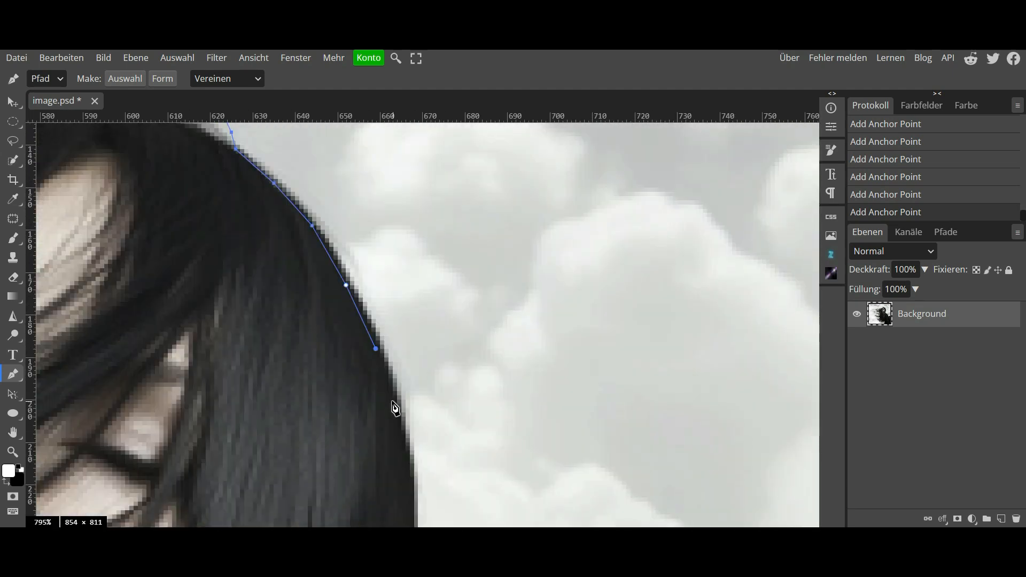
click(393, 402)
- Trace the path down the hair behind the neck and onto the woman's shoulder
drag(293, 422, 286, 223)
click(369, 240)
click(355, 294)
click(387, 342)
click(370, 303)
click(412, 320)
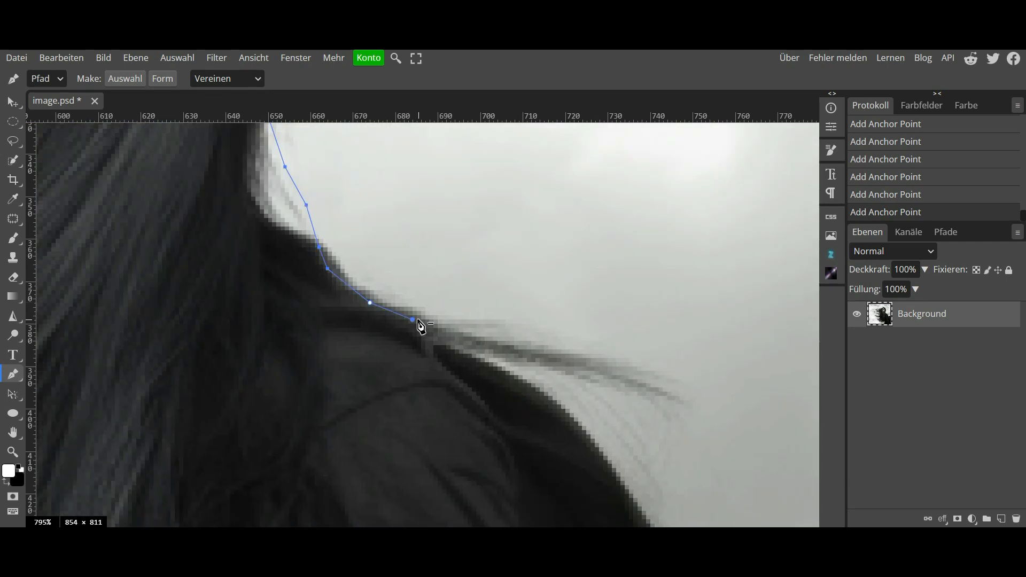
- Carry the path around the stray strands at the shoulder and along the coat's back contour
click(706, 404)
drag(706, 403, 585, 167)
click(527, 289)
click(406, 273)
click(368, 301)
click(397, 313)
click(448, 275)
click(482, 262)
click(569, 224)
click(630, 197)
click(662, 201)
click(703, 205)
- Run the path down the image's right border past the lower corner and close it at its starting point
drag(701, 454, 561, 177)
click(564, 300)
click(505, 326)
click(533, 316)
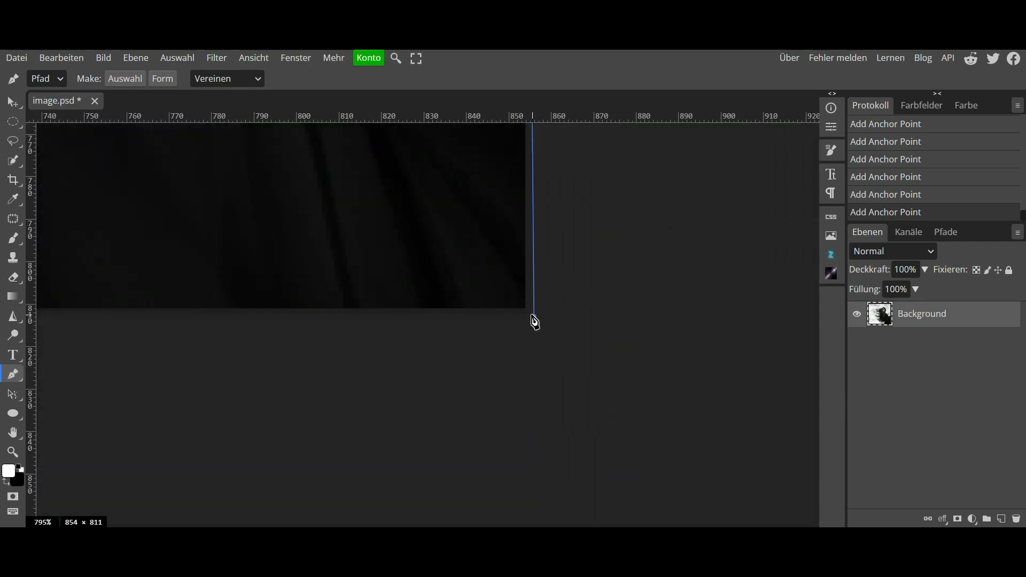
click(533, 318)
key(ctrl+0)
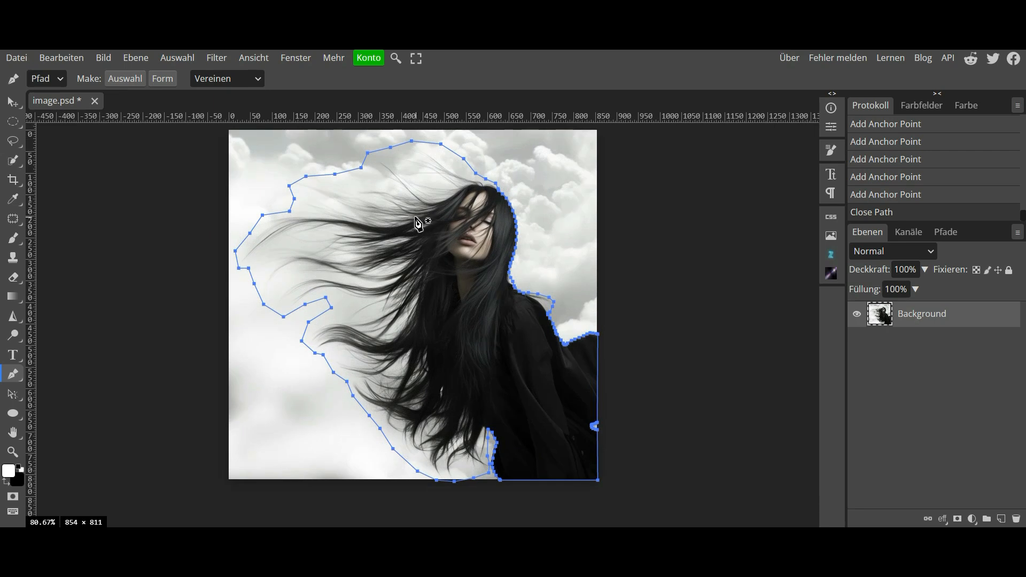
- Convert the closed outline around the woman into a new smoothed selection
right_click(415, 221)
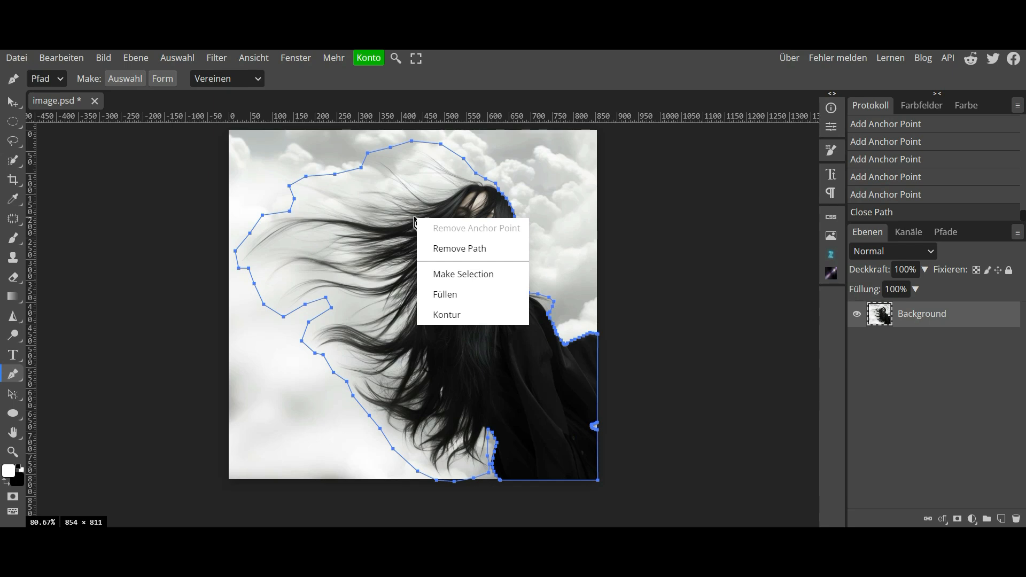
click(482, 275)
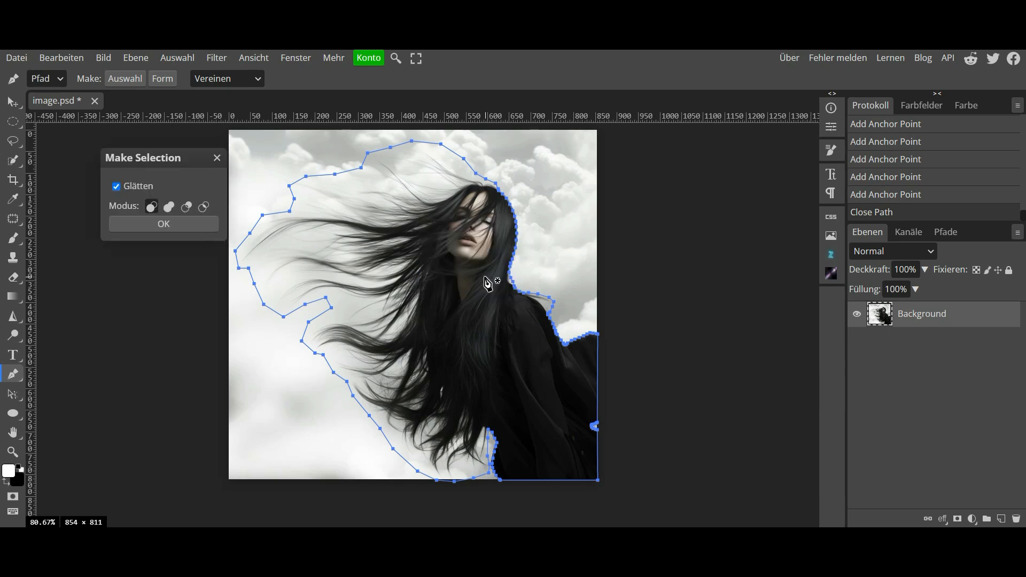
click(168, 229)
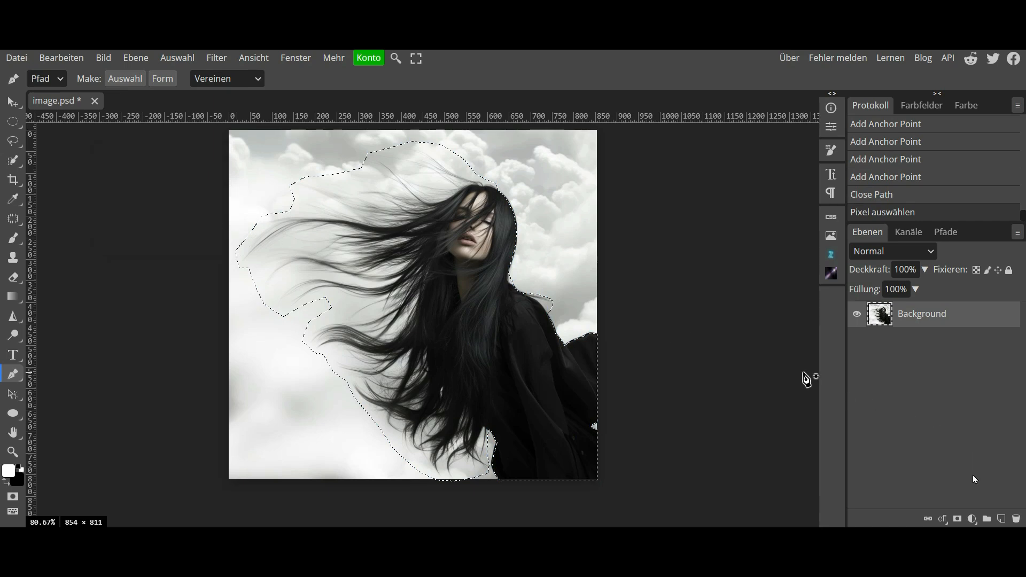
- Add a raster mask from the selection to the woman's layer and apply it permanently
click(958, 519)
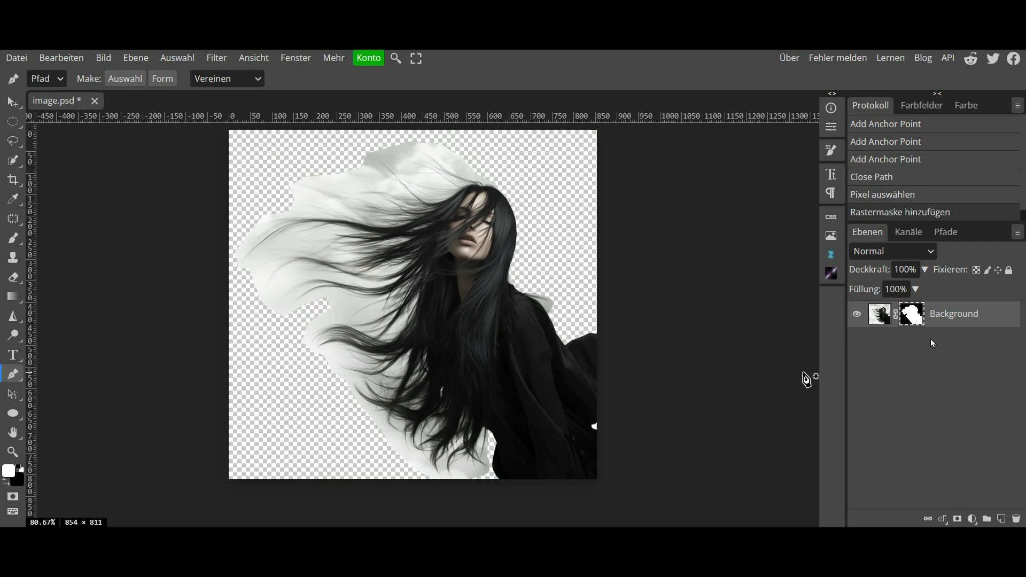
right_click(914, 315)
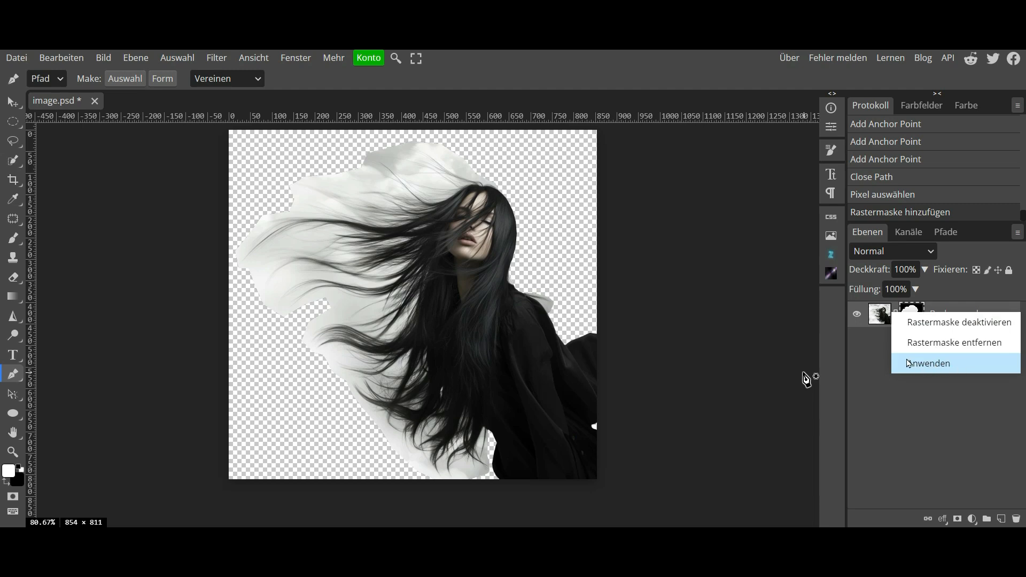
click(925, 365)
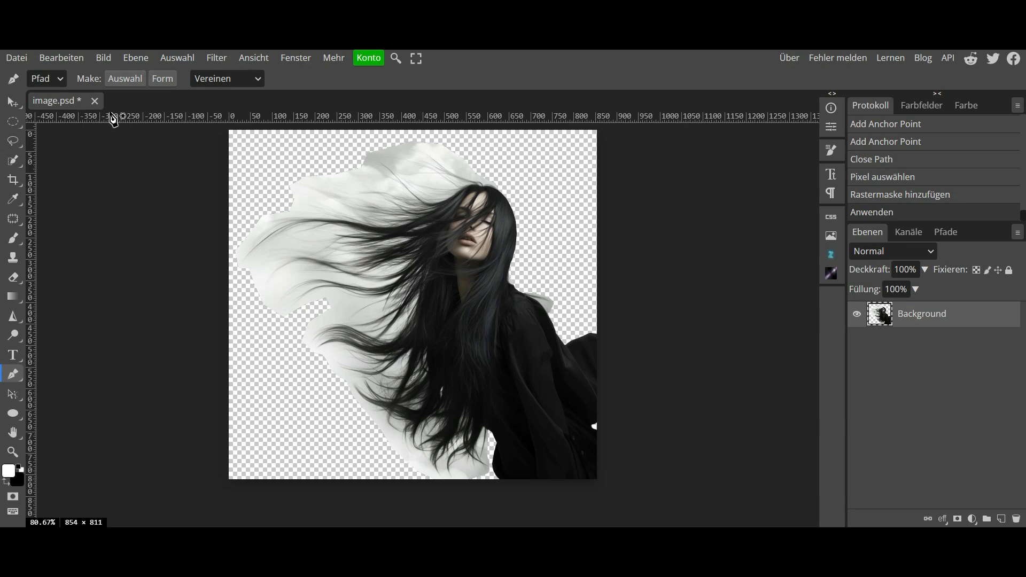
- Paste the copied blue cave scene as a new layer and move it below the woman's layer
key(ctrl+v)
key(ctrl+bracketleft)
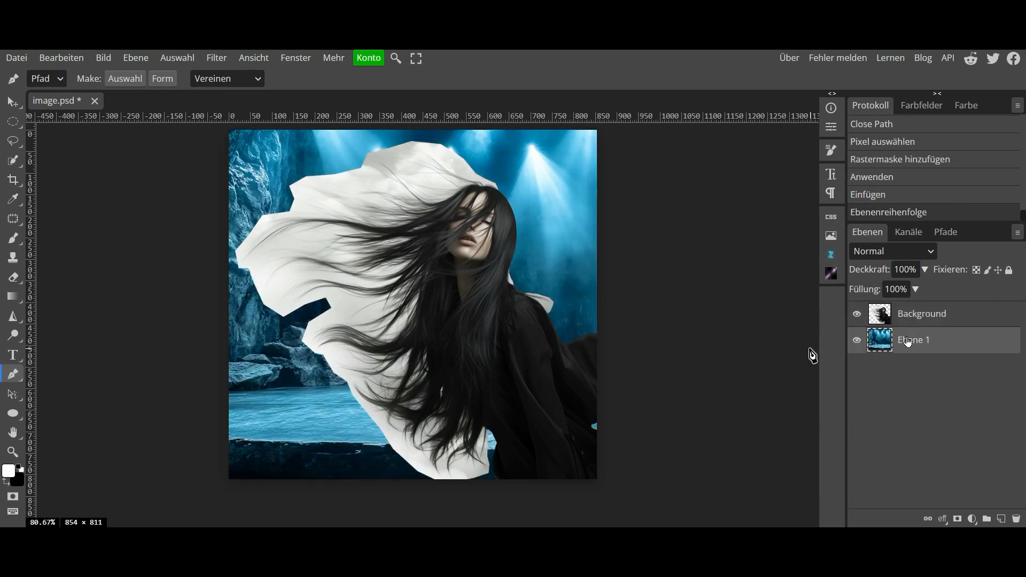
- Rename the woman's layer Girl and the cave scene layer Background
click(915, 322)
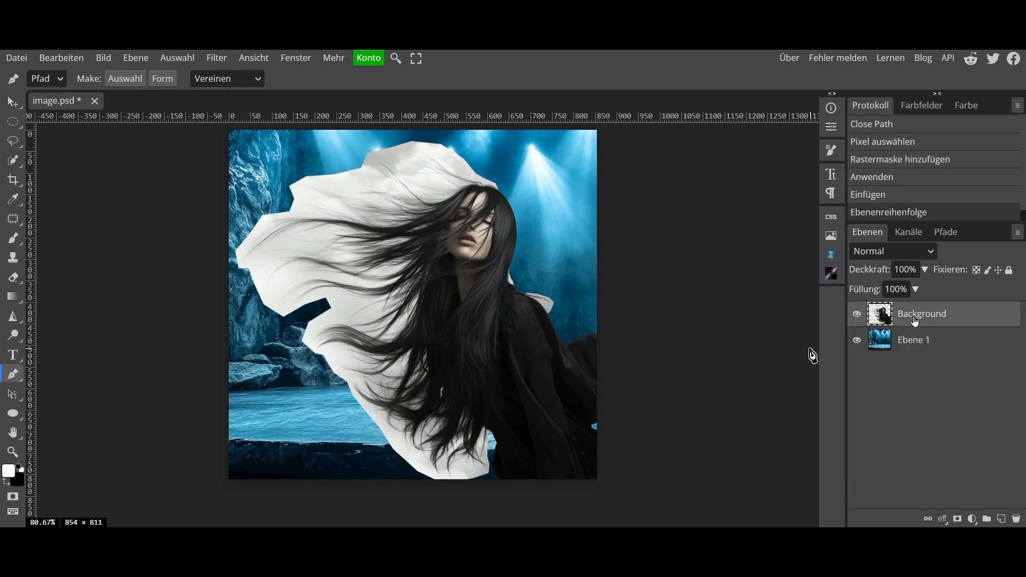
double_click(915, 319)
text(Gi)
key(Return)
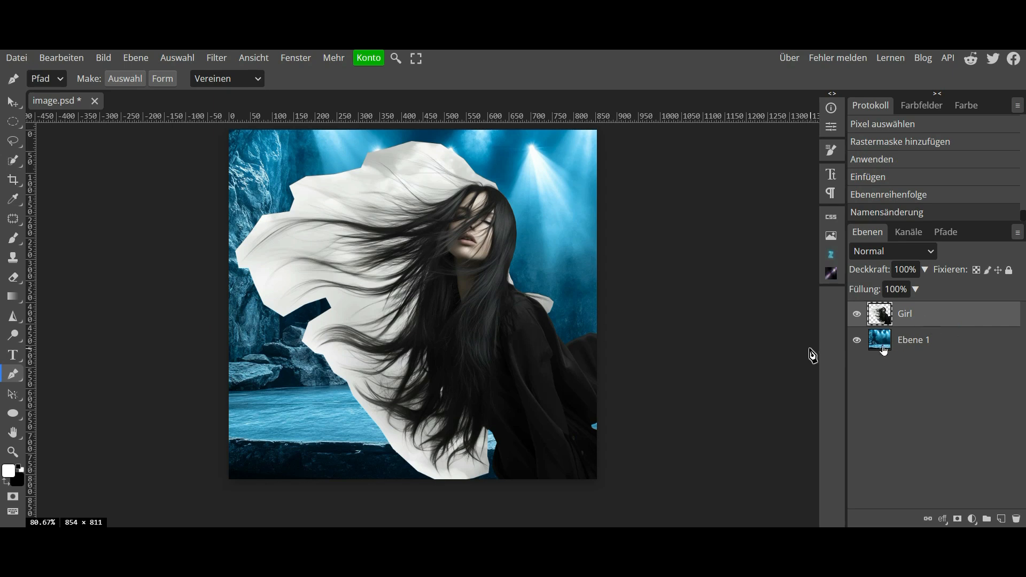
double_click(909, 341)
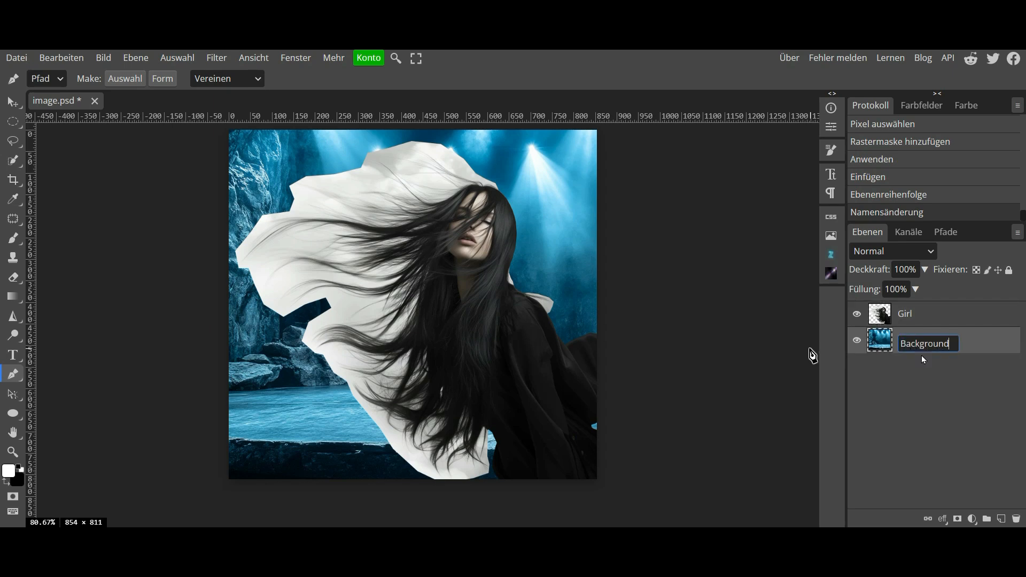
key(Return)
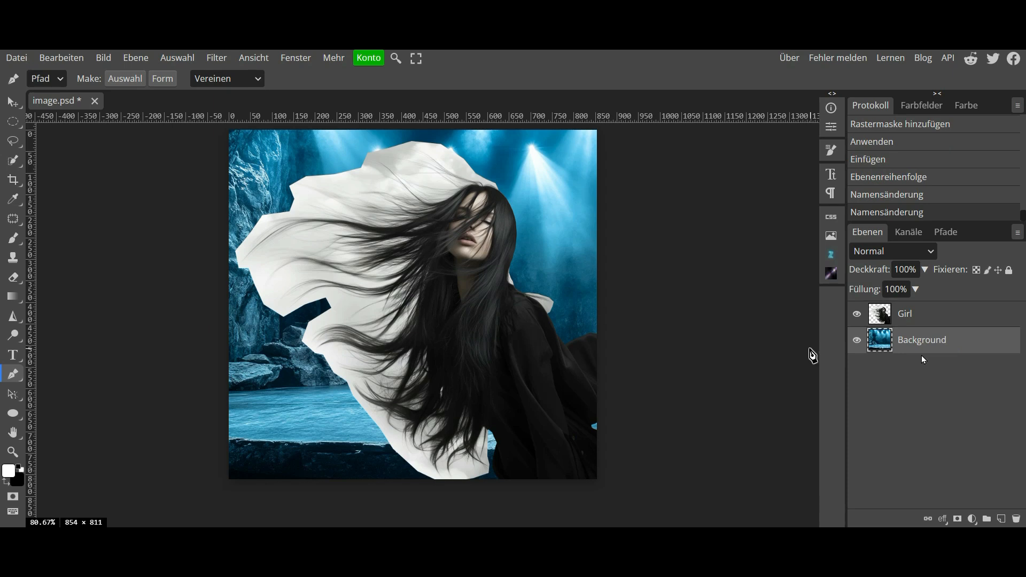
- On the Girl layer, start a second Pen path at the lower hair and loop it loosely outside the white fringe
click(919, 321)
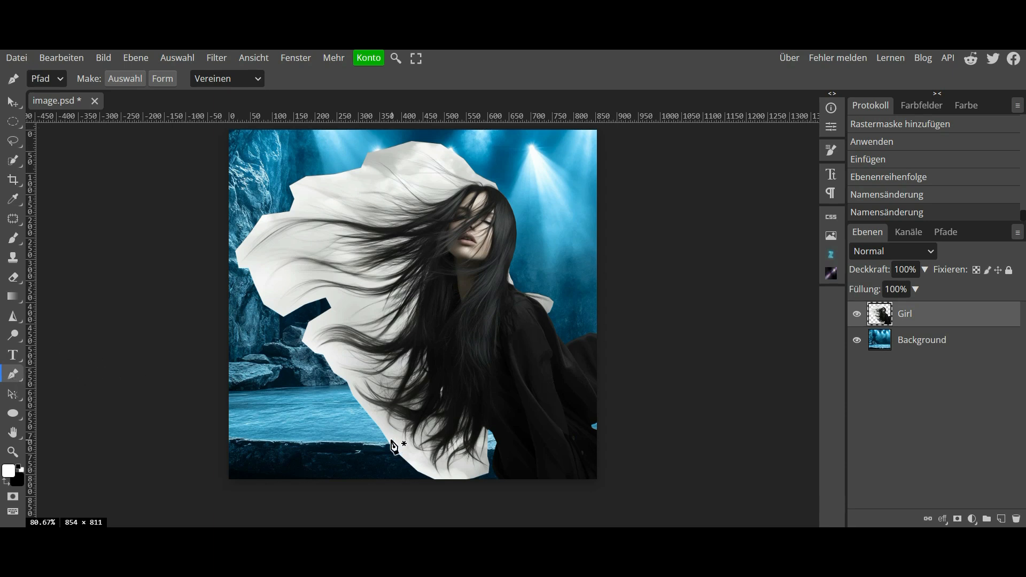
scroll(497, 495, up, 5)
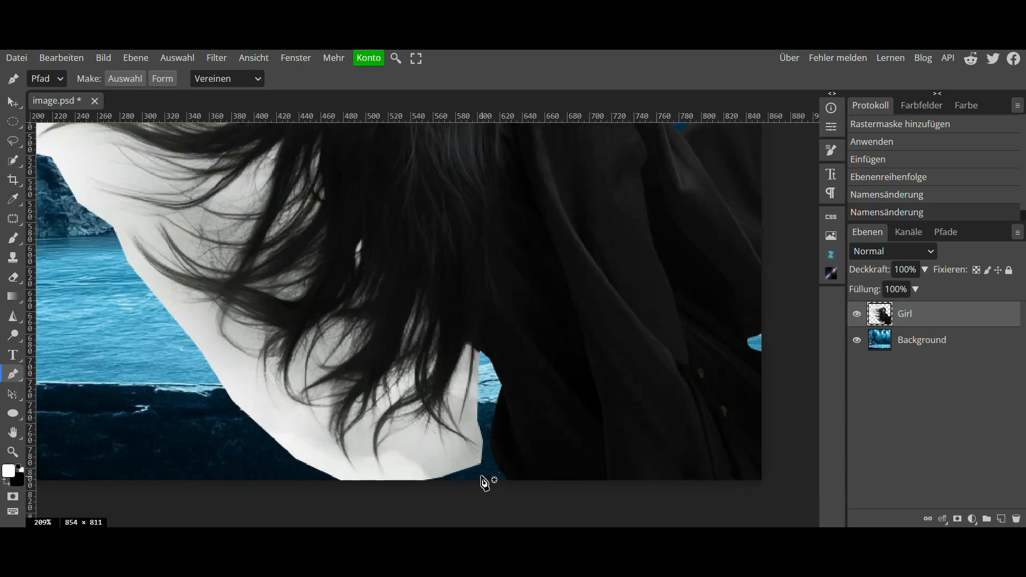
scroll(482, 477, up, 1)
drag(461, 448, 484, 332)
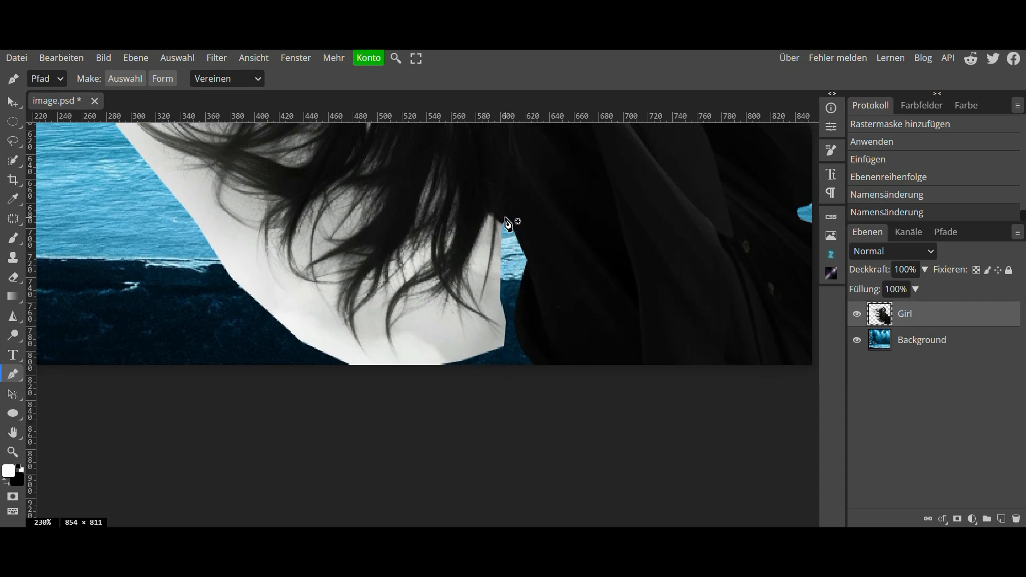
click(499, 266)
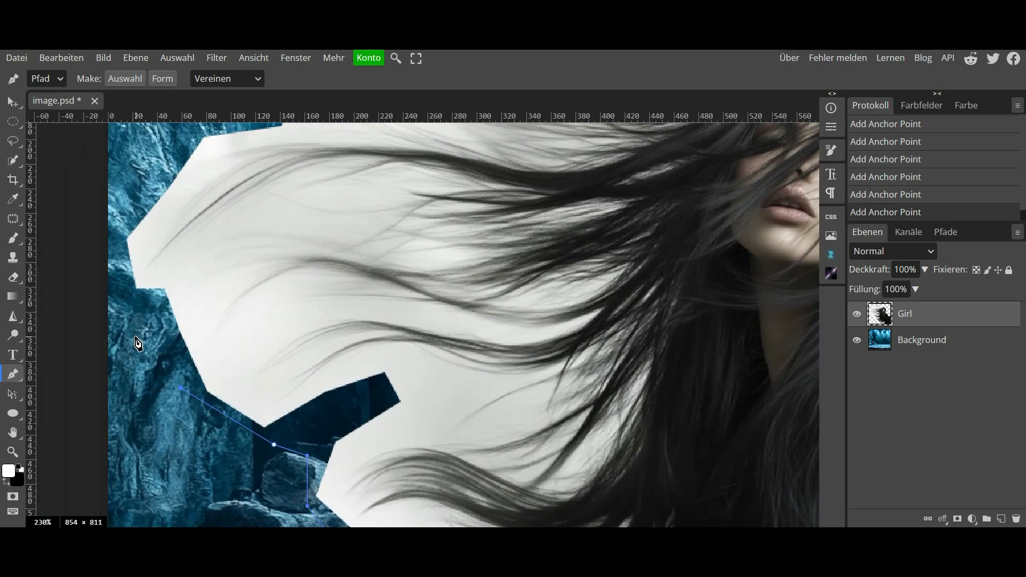
scroll(136, 339, up, 5)
click(403, 214)
click(502, 174)
click(539, 312)
click(648, 468)
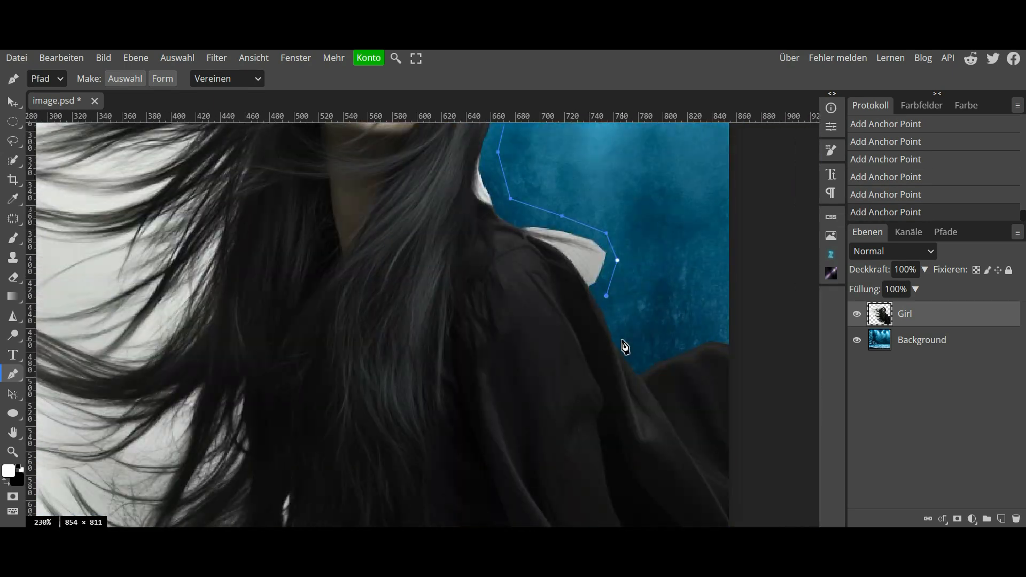
- Bring the path around the light patch at the shoulder to the coat edge, undoing the misplaced anchor points
click(626, 346)
scroll(637, 362, up, 5)
key(ctrl+z)
key(ctrl+z)
click(534, 328)
click(509, 360)
scroll(498, 388, up, 5)
click(492, 351)
click(415, 323)
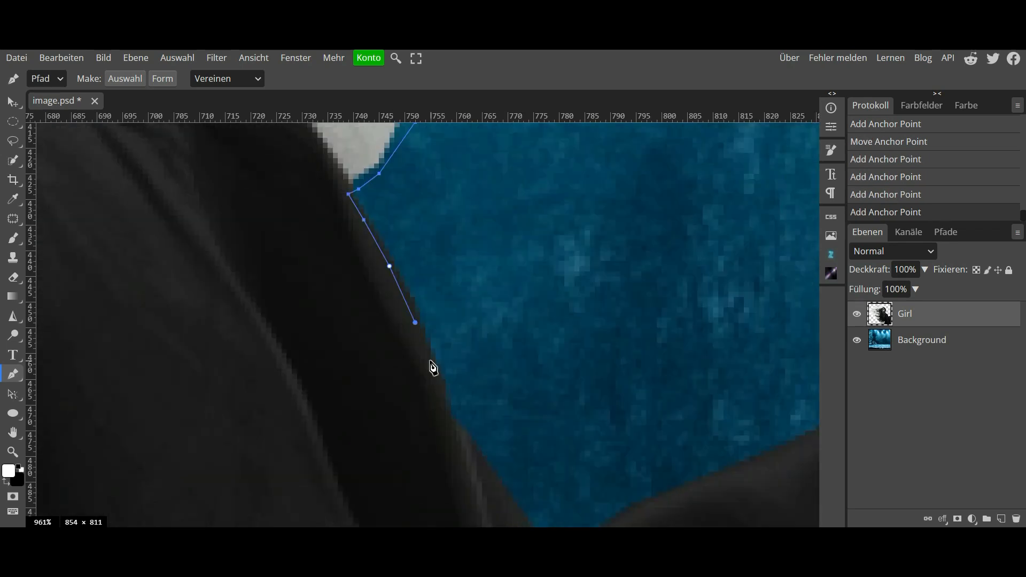
drag(450, 426, 305, 251)
click(351, 307)
drag(208, 253, 625, 515)
scroll(894, 159, up, 2)
click(894, 159)
click(894, 142)
- Trace the path back up along the coat edge beneath the light shoulder patch towards the back of the head
click(577, 234)
click(534, 323)
click(458, 288)
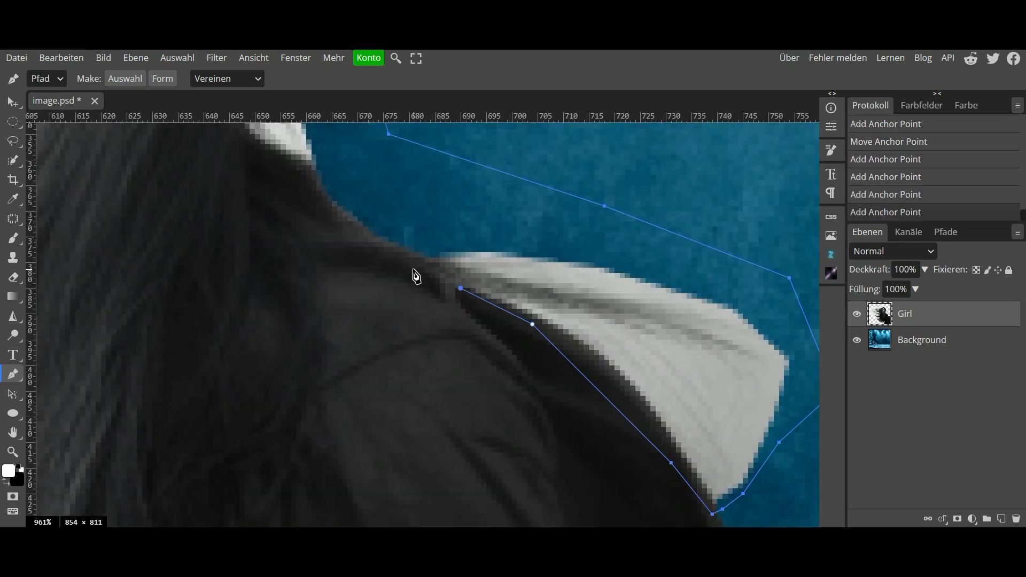
click(494, 414)
- Continue the path just inside the dark hair at the back of the head and over the crown
click(630, 344)
click(586, 296)
click(499, 246)
click(392, 224)
click(314, 233)
click(227, 249)
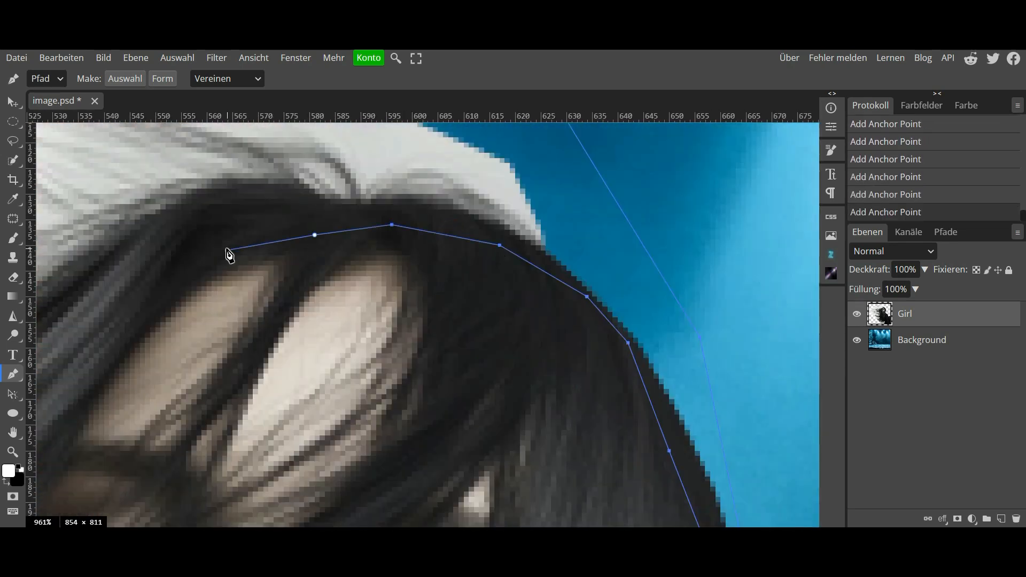
- Run the path down through the dense hair beside the face and body, and close it at its starting point
click(437, 306)
click(402, 406)
scroll(402, 406, down, 5)
drag(476, 389, 474, 238)
click(254, 226)
click(342, 258)
click(426, 315)
click(450, 357)
click(446, 407)
click(432, 462)
scroll(442, 304, down, 5)
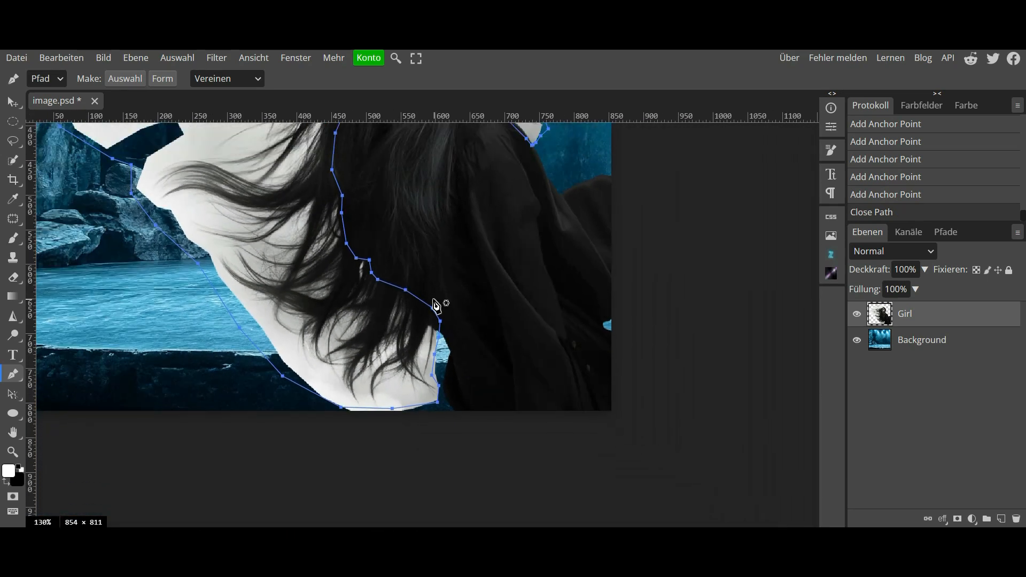
- Convert the closed path around the loose hair into a new smoothed selection
drag(415, 199, 556, 383)
scroll(472, 294, down, 4)
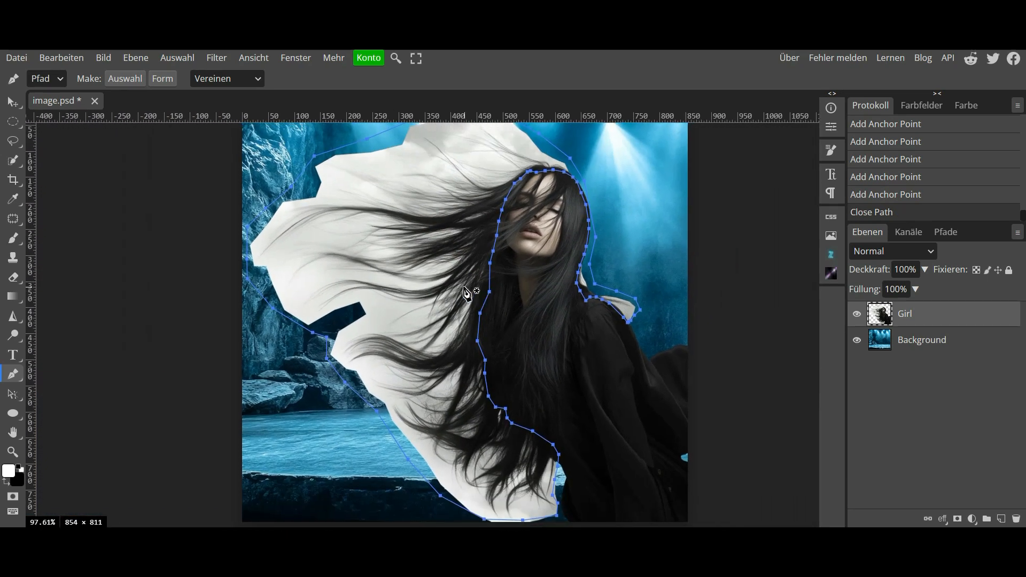
right_click(428, 245)
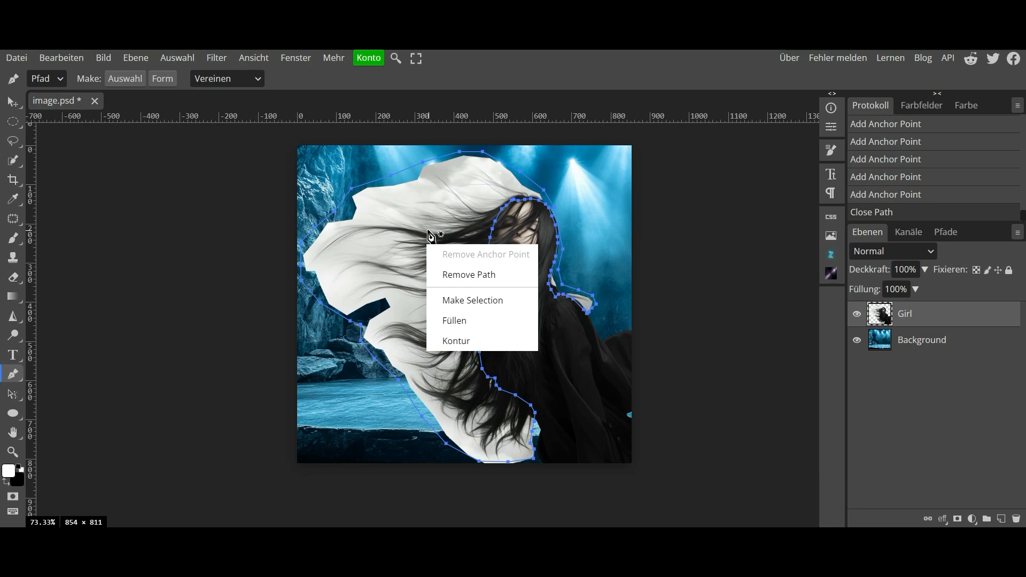
click(473, 300)
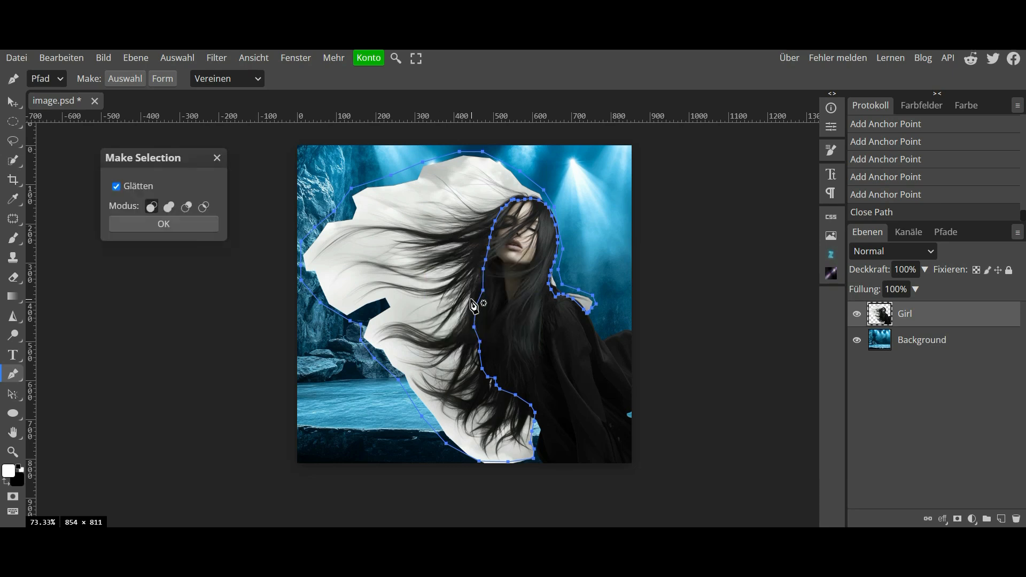
click(156, 226)
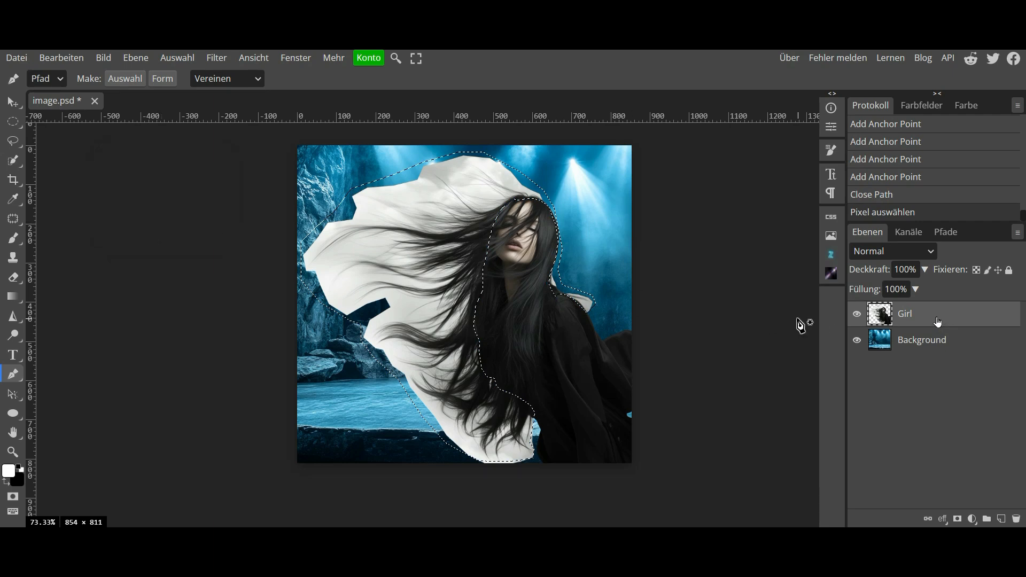
- Duplicate the Girl layer and mask the copy with the hair selection
drag(945, 319, 1002, 520)
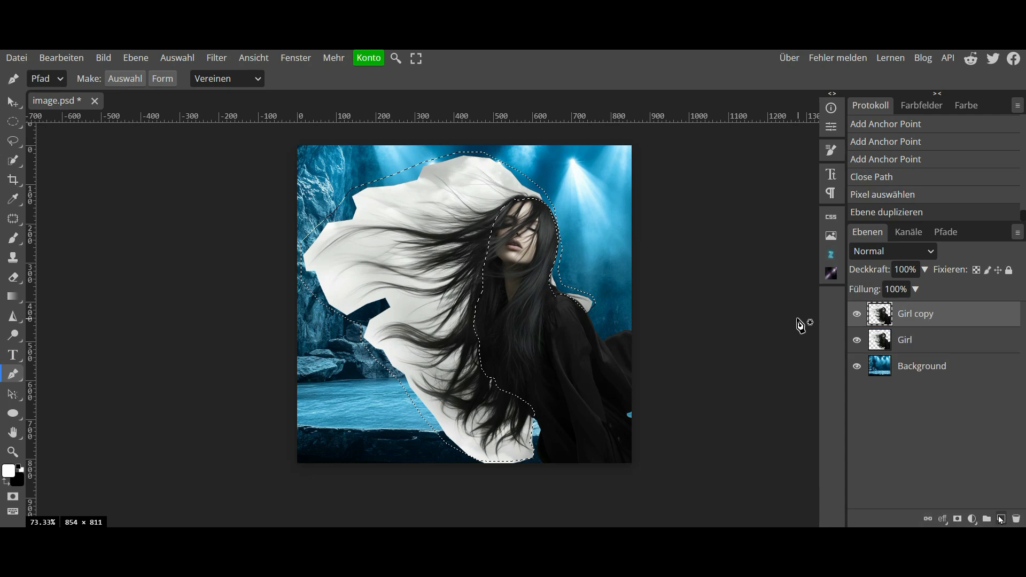
click(957, 520)
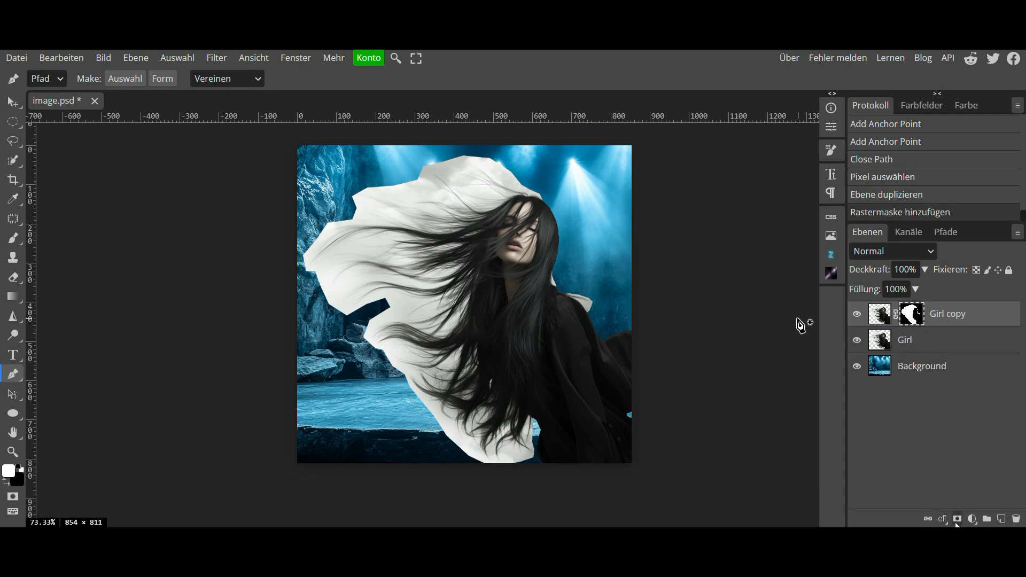
- Apply the raster mask on the Girl copy layer and move that layer below Girl
right_click(918, 316)
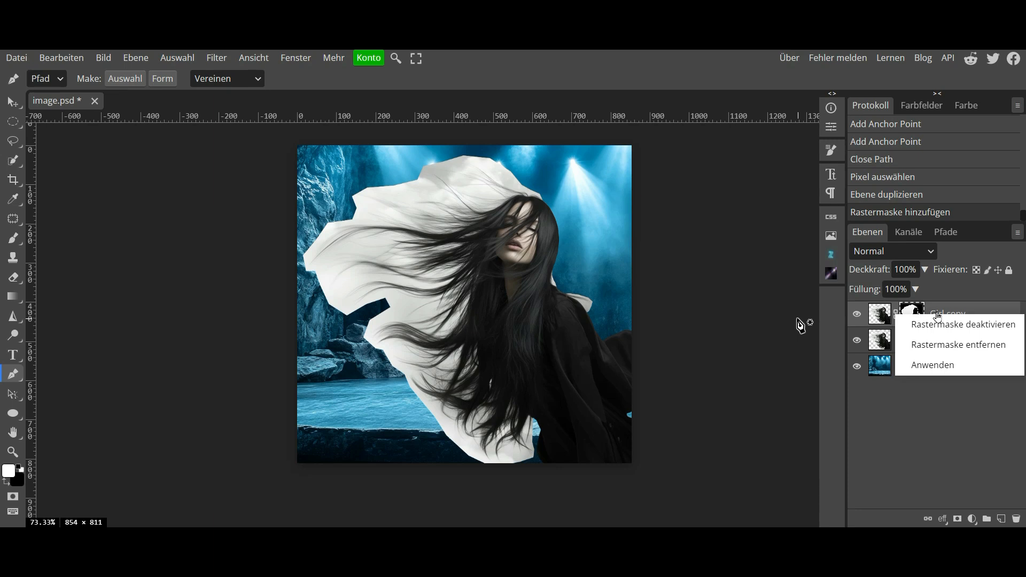
click(940, 369)
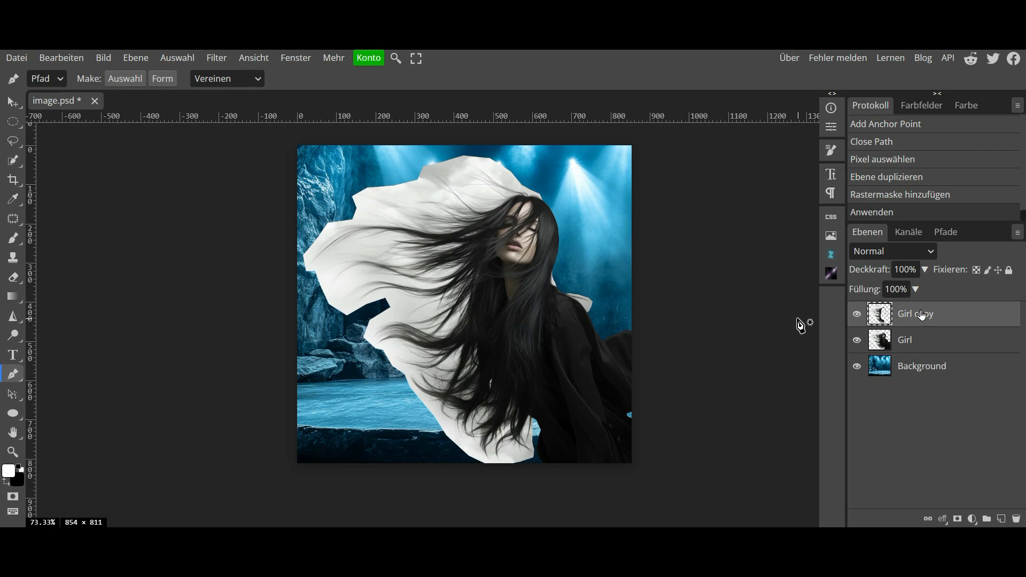
drag(922, 315, 925, 342)
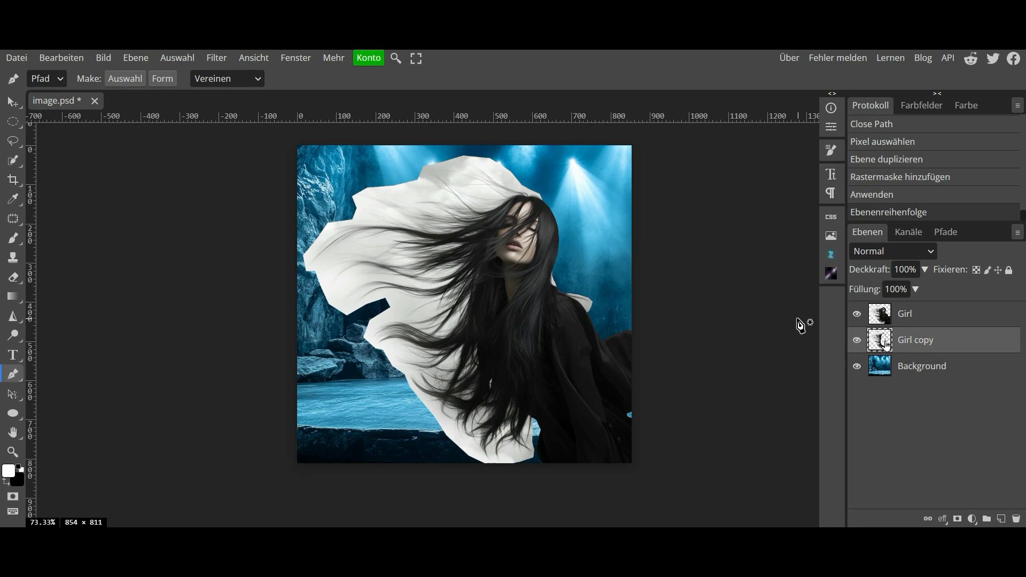
- Hide the Girl layer and set the Girl copy layer's blend mode to Multiplizieren
click(857, 315)
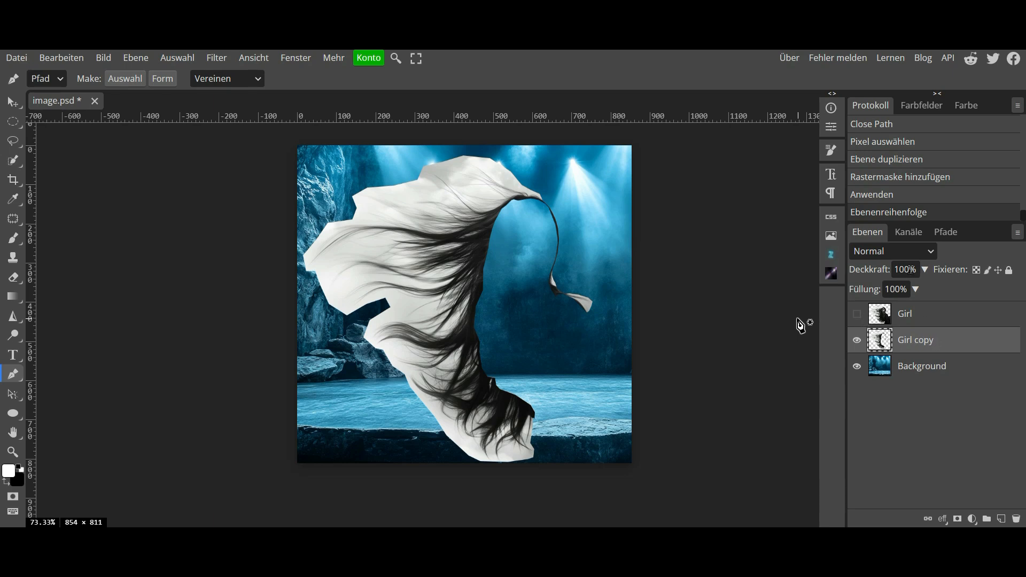
click(903, 252)
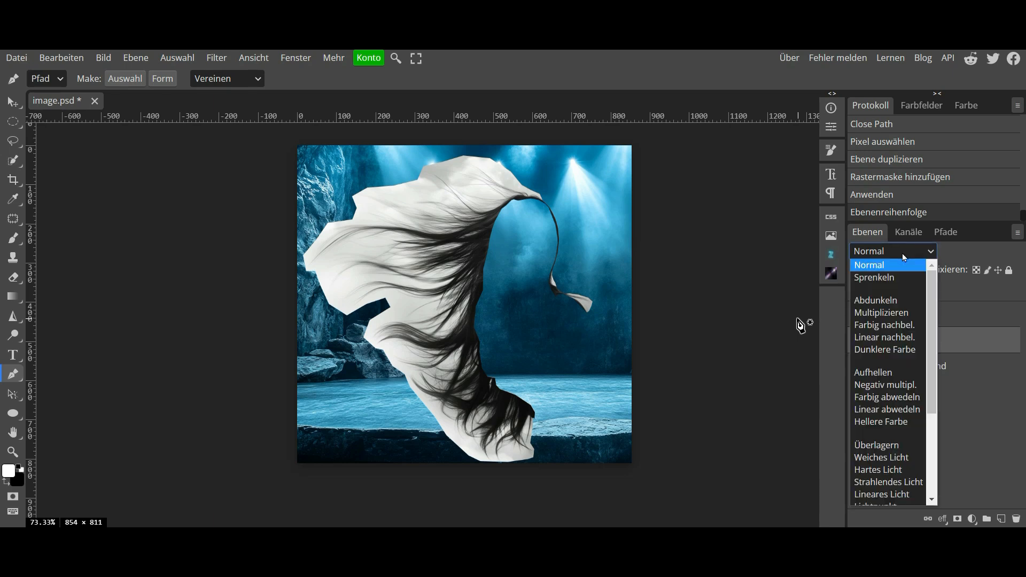
click(891, 313)
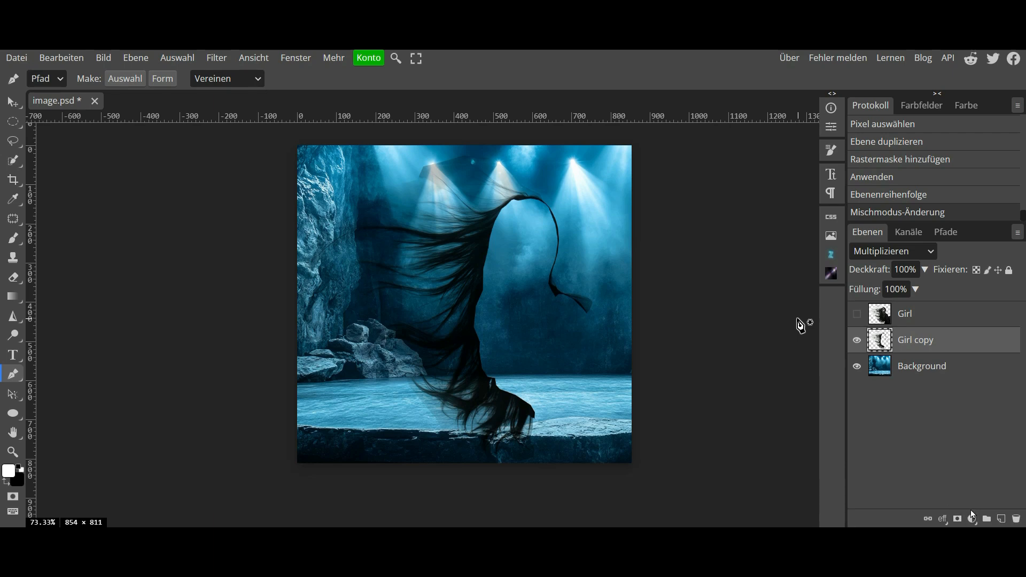
- Add a Tonwertkorrektur adjustment layer above Girl copy and clip it to that layer
click(973, 520)
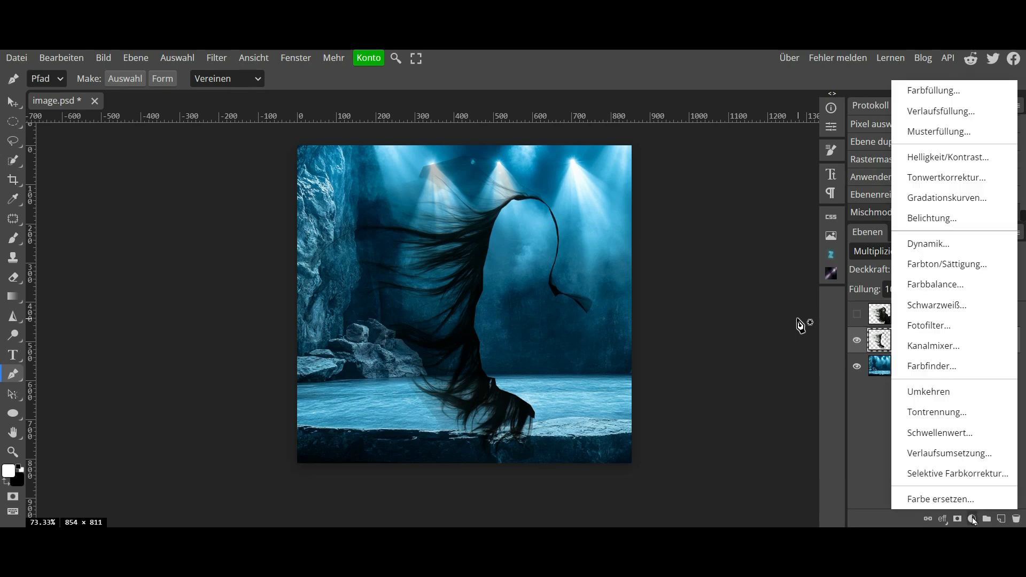
click(947, 178)
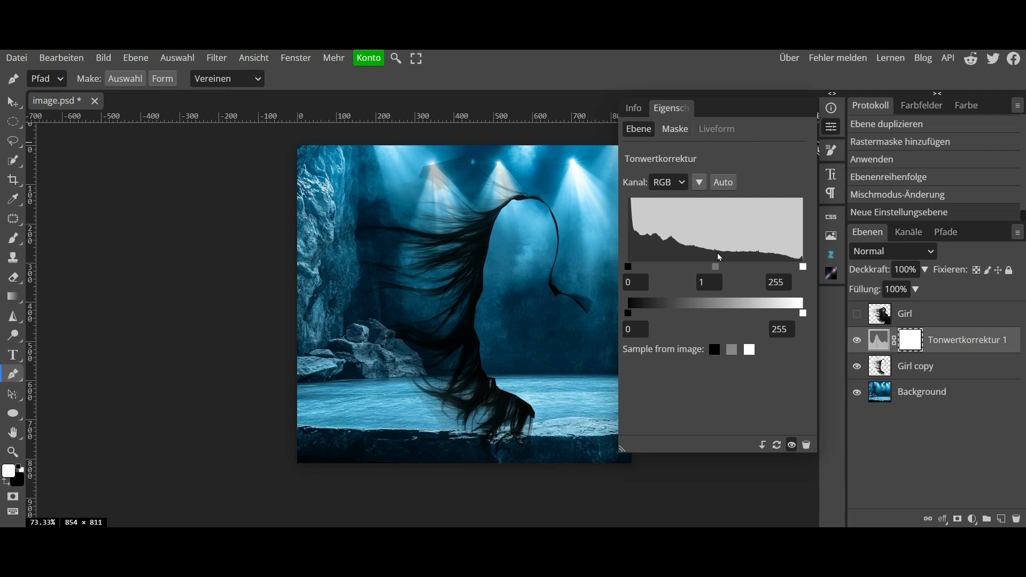
drag(719, 271, 718, 271)
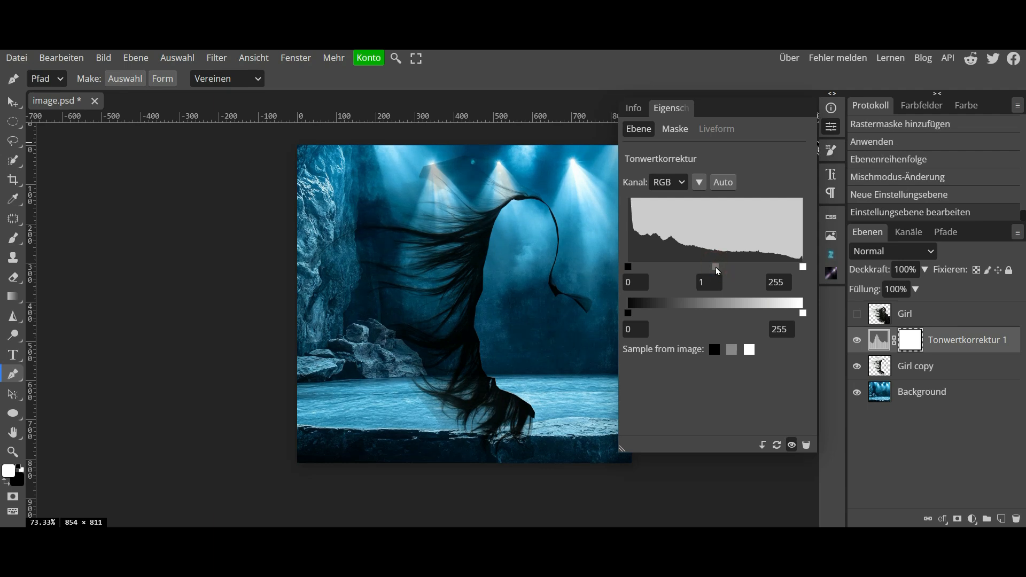
click(762, 445)
- Set the Tonwertkorrektur input levels to 8 for shadows, 1.11 for midtones and about 190 for highlights
drag(722, 271, 714, 275)
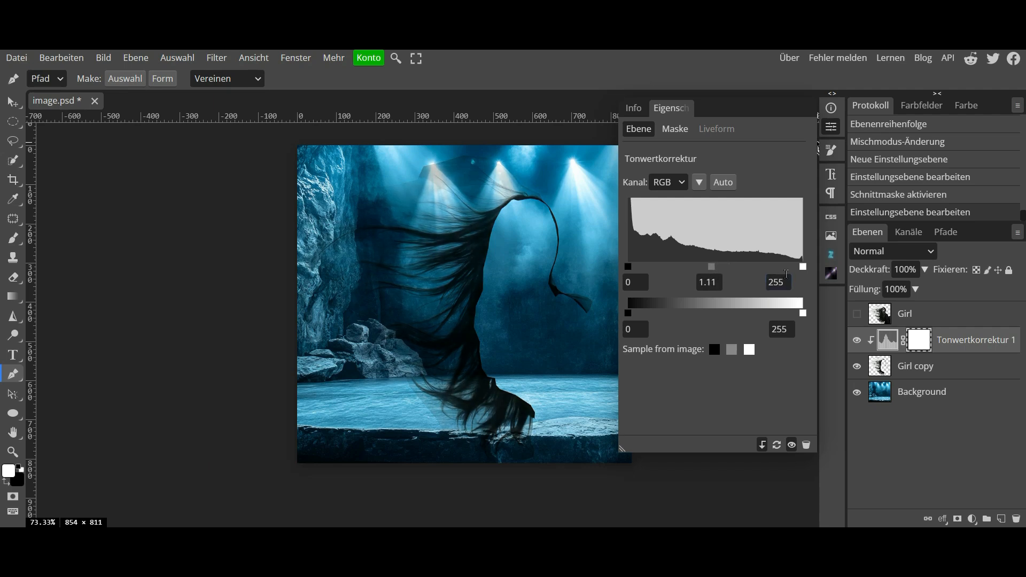
drag(801, 267, 779, 276)
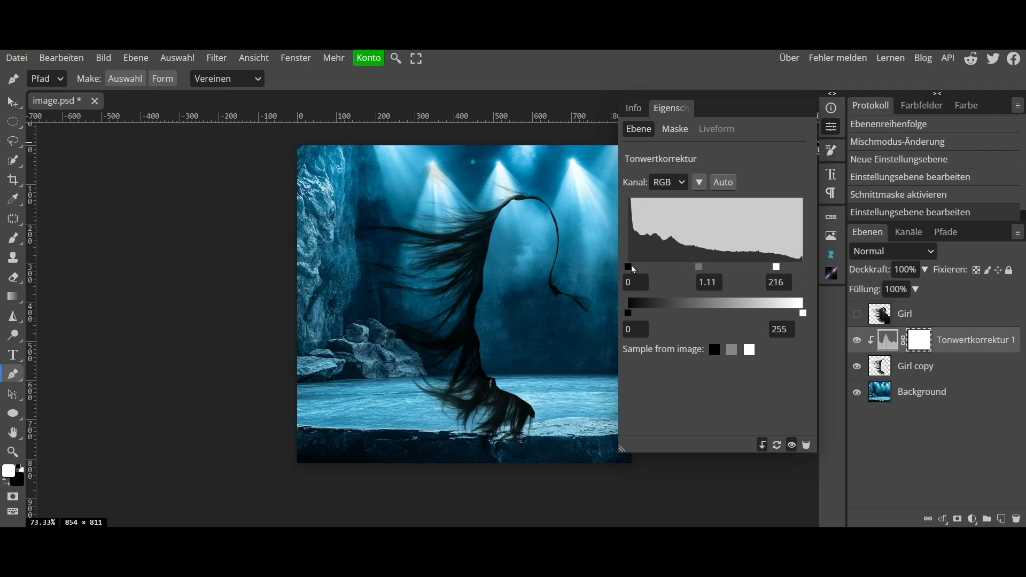
drag(631, 270, 636, 272)
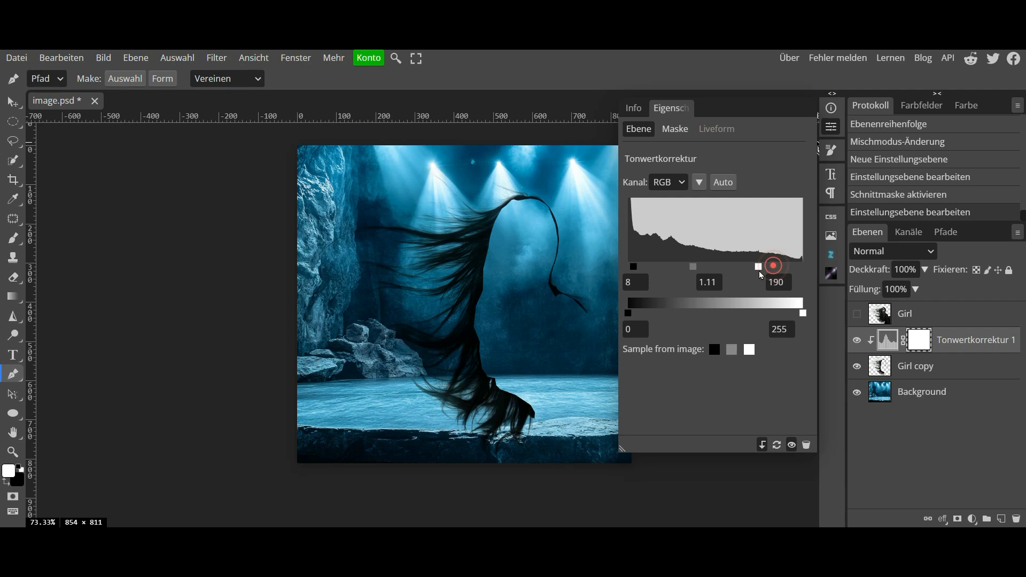
drag(776, 271, 764, 277)
click(836, 132)
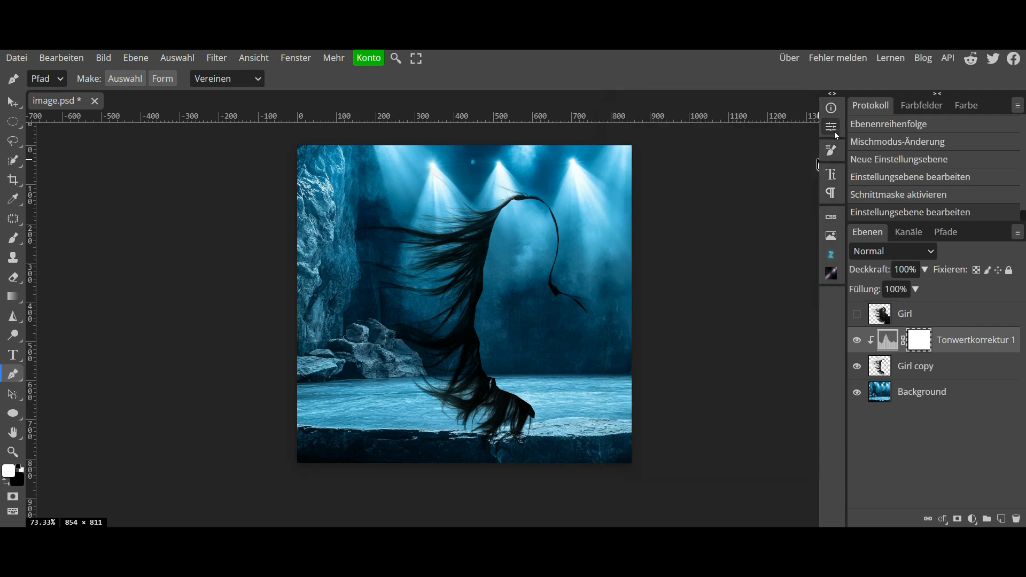
- Show the Girl layer again and add an empty raster mask to it
click(857, 315)
click(907, 314)
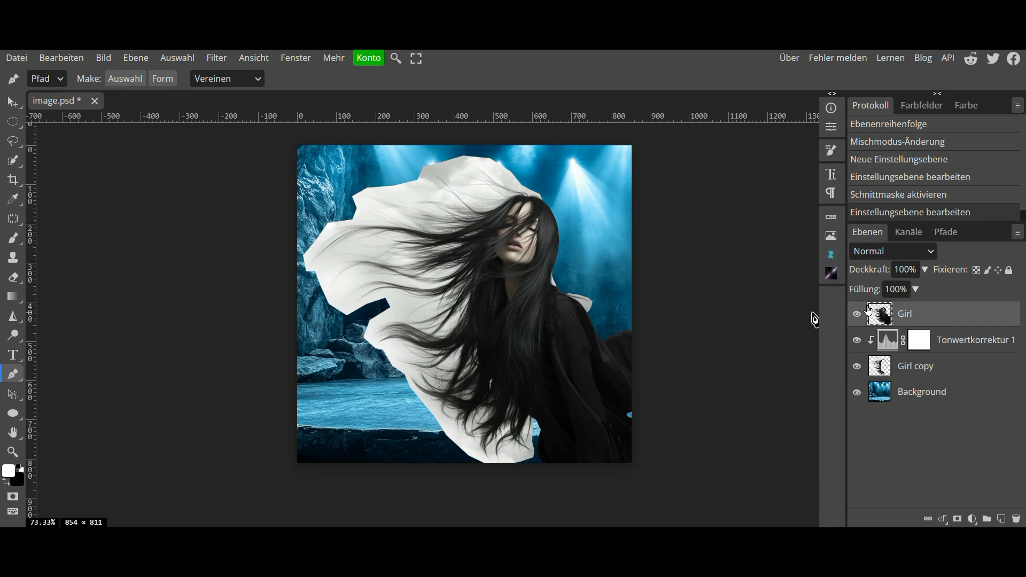
click(958, 519)
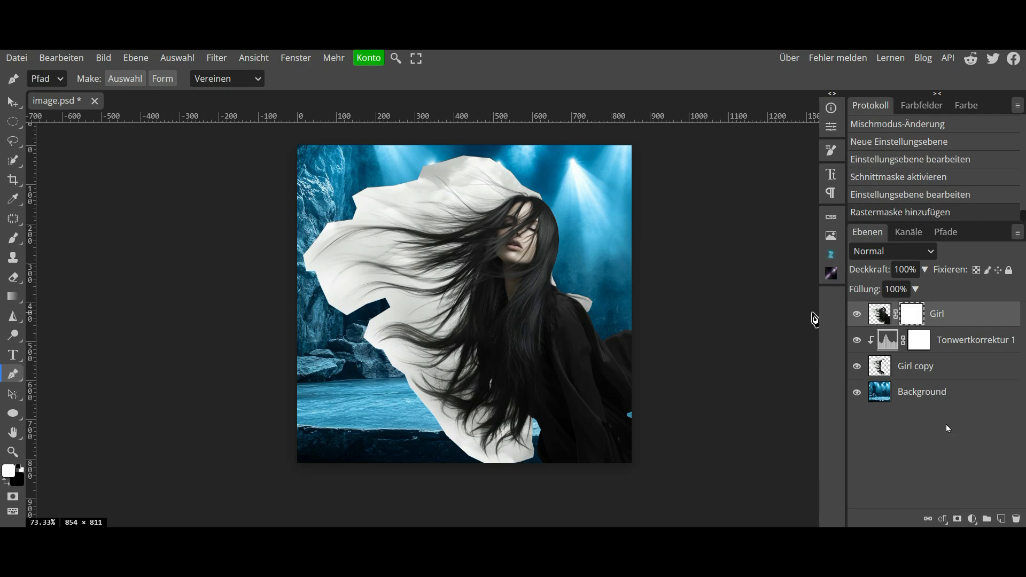
- Paint the white backdrop around the loose hair out of the Girl mask with a soft black brush, size 159 and 79% flow
click(12, 239)
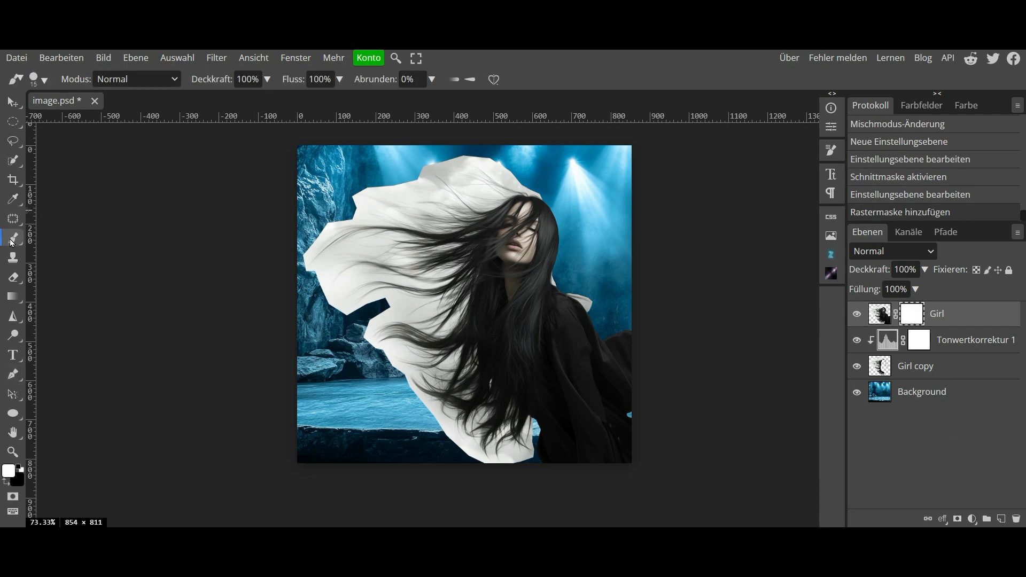
click(7, 480)
mouse_move(349, 201)
mouse_down()
mouse_move(365, 201)
mouse_move(372, 187)
mouse_move(374, 90)
mouse_move(367, 115)
mouse_up()
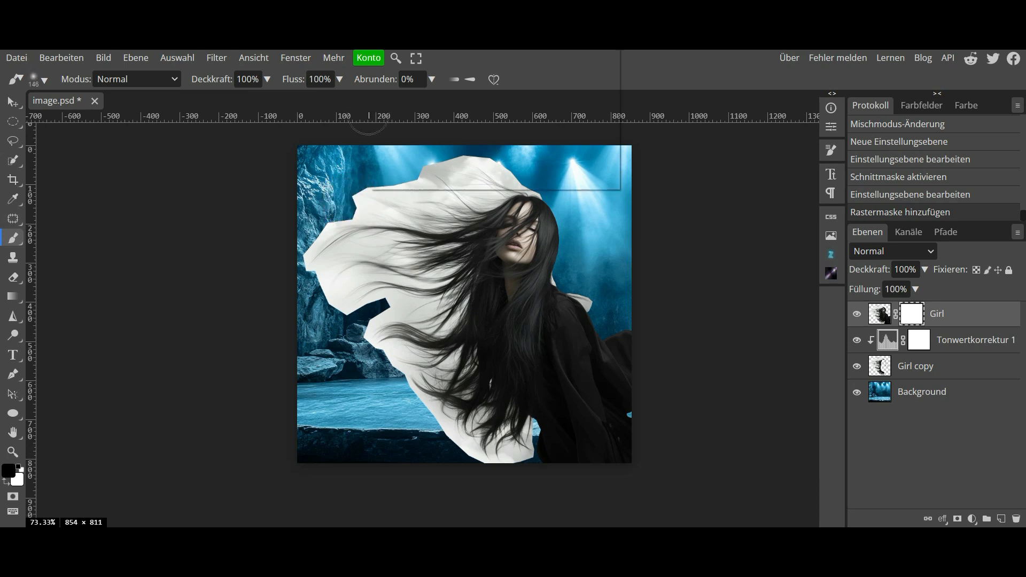
drag(336, 233, 342, 214)
mouse_move(299, 79)
mouse_down()
mouse_move(285, 82)
mouse_move(298, 78)
mouse_up()
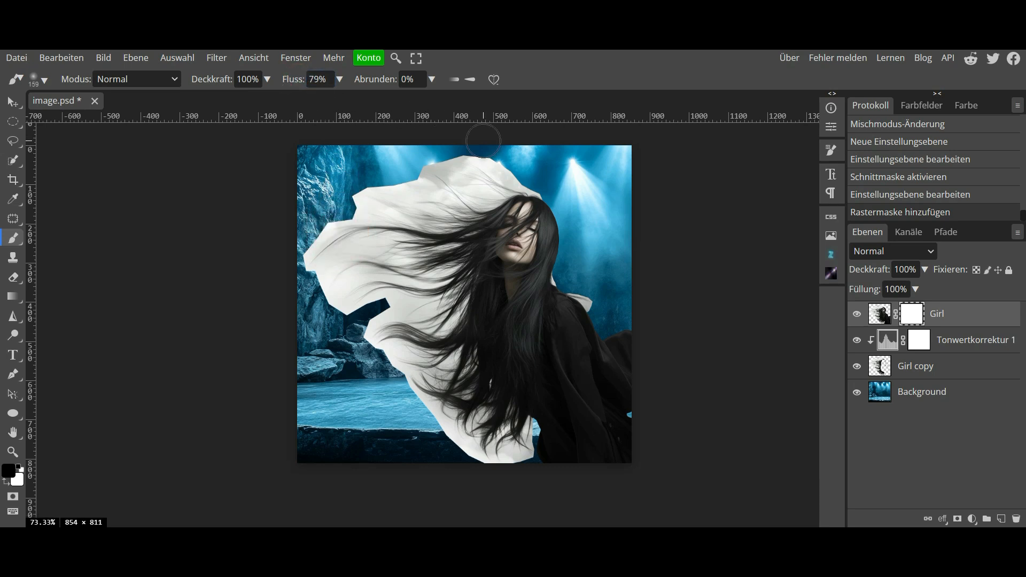
mouse_move(495, 175)
mouse_down()
mouse_move(399, 192)
mouse_move(329, 289)
mouse_move(433, 270)
mouse_move(440, 360)
mouse_move(510, 444)
mouse_up()
- Restore the dense hair on the Girl mask with white, and paint out leftover backdrop at the lower hair with black
scroll(512, 357, up, 3)
key(x)
drag(504, 287, 442, 303)
mouse_move(407, 298)
mouse_down()
mouse_move(412, 319)
mouse_move(513, 416)
mouse_up()
key(x)
drag(538, 465, 532, 513)
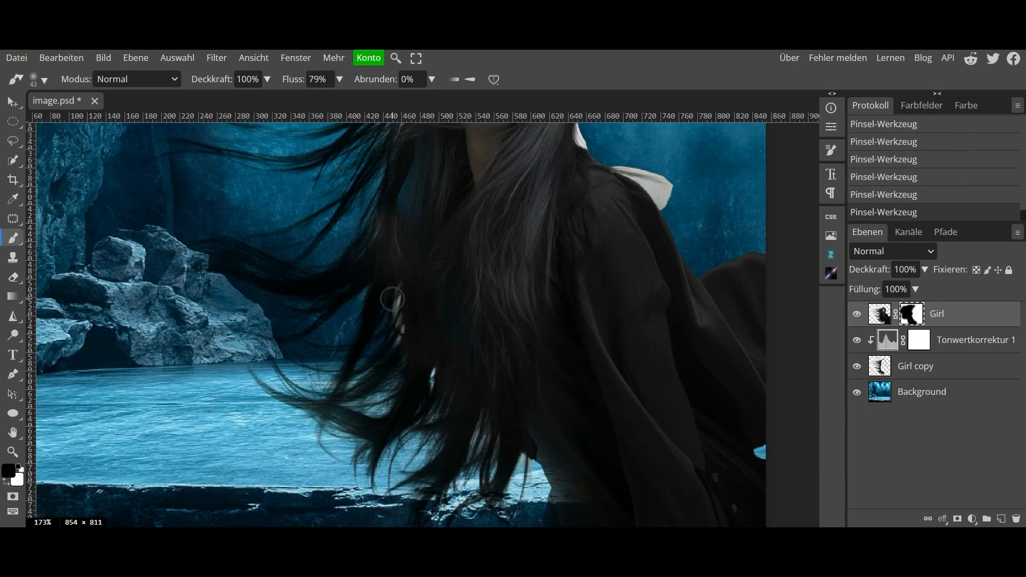
- Refine the Girl mask along the inner hair strands with a smaller brush, alternating between black and white
scroll(392, 320, up, 6)
scroll(501, 249, up, 1)
scroll(501, 248, right, 1)
drag(502, 248, 272, 186)
mouse_move(374, 302)
mouse_down()
mouse_move(483, 298)
mouse_move(445, 308)
mouse_up()
key(x)
key(bracketleft)
key(x)
drag(507, 273, 532, 291)
mouse_move(587, 469)
mouse_down()
mouse_move(501, 302)
mouse_move(457, 330)
mouse_move(466, 340)
mouse_up()
- Mask out the white fringe behind the neck and shoulder with a black brush reduced to size 17
scroll(502, 302, up, 5)
key(bracketleft)
key(bracketleft)
key(bracketleft)
key(bracketleft)
mouse_move(510, 360)
mouse_down()
mouse_move(595, 393)
mouse_move(568, 409)
mouse_up()
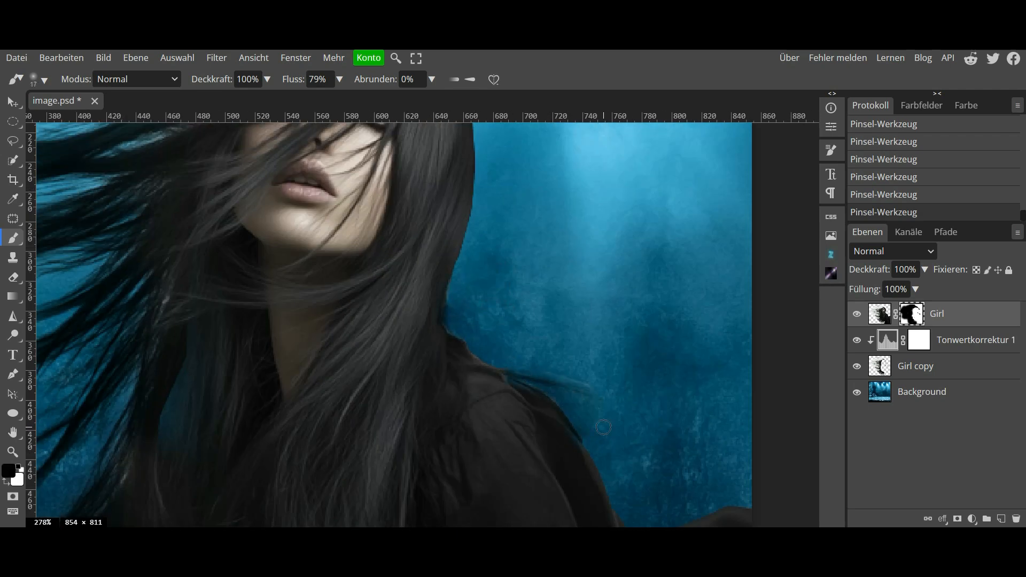
- Fit the whole image in view to examine the finished composite
scroll(372, 289, down, 2)
scroll(372, 289, down, 5)
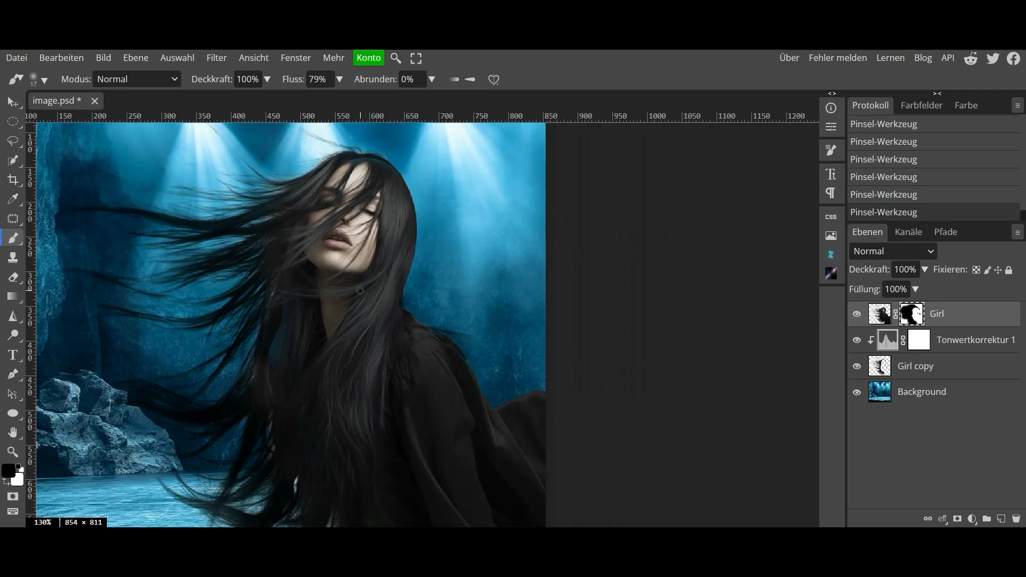
drag(255, 286, 400, 278)
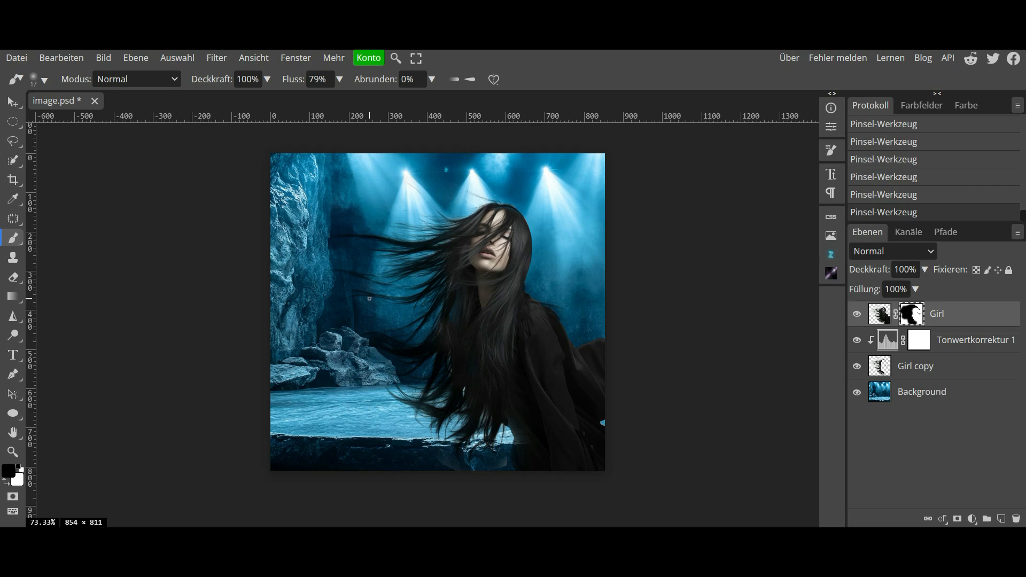
click(12, 452)
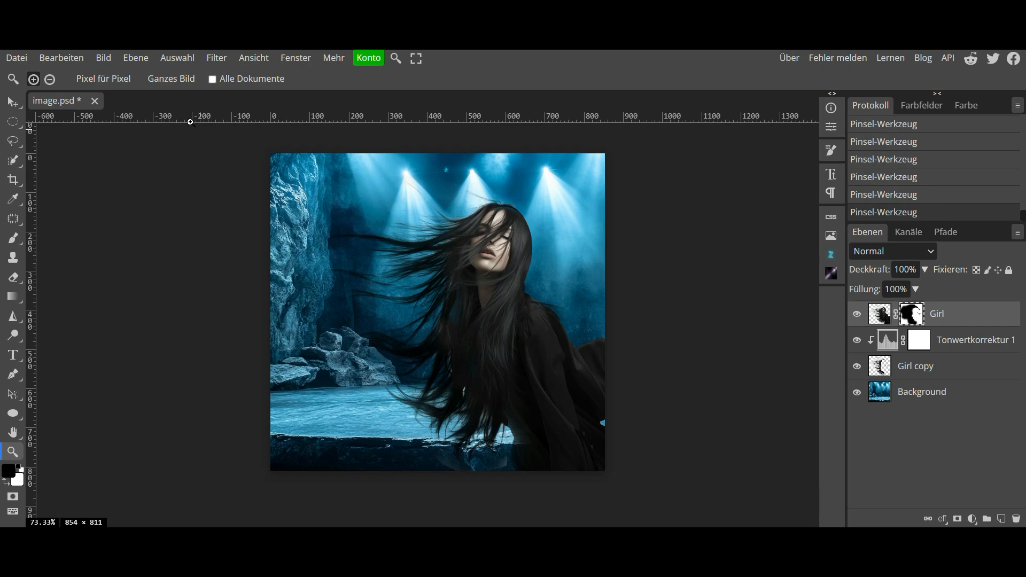
click(168, 81)
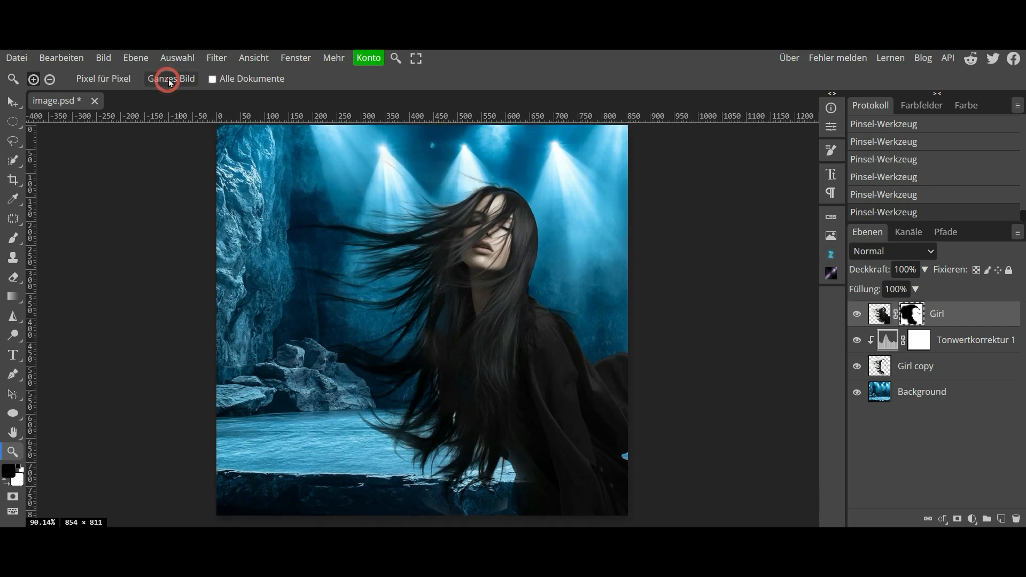